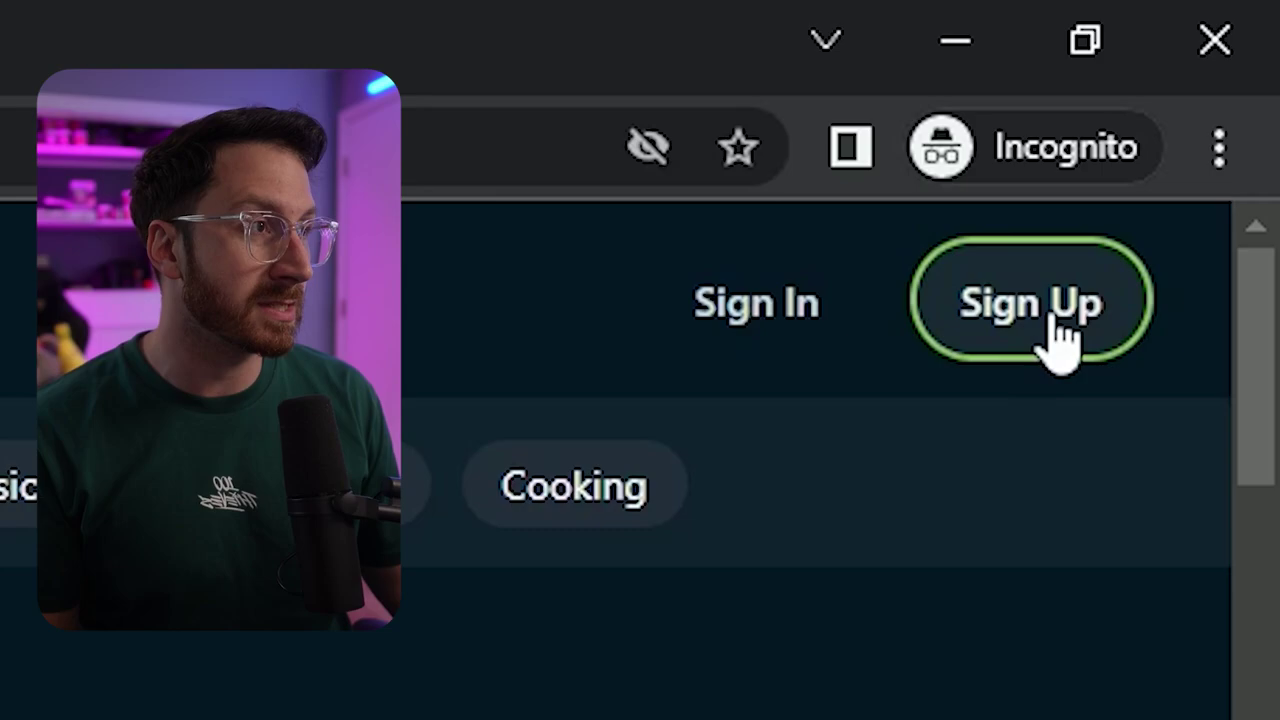
# Open Rumble's Sign Up form and scroll through the registration fields.
pyautogui.click(1060, 335)
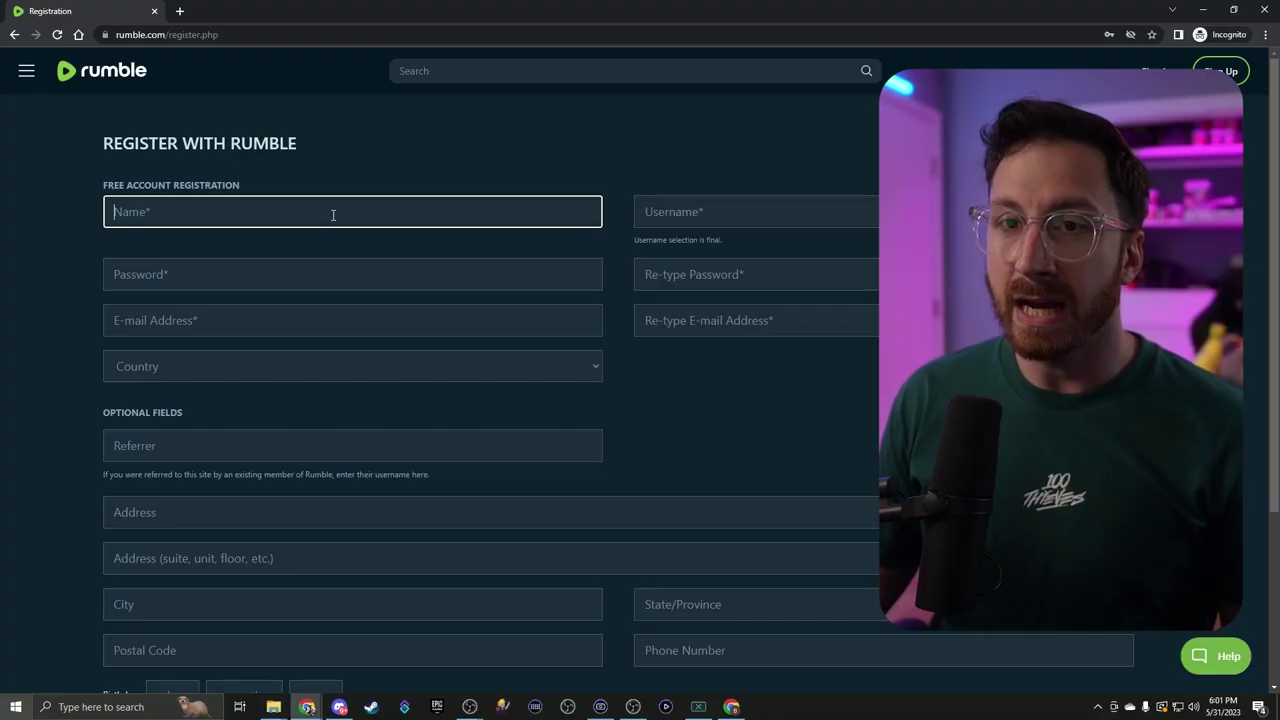
pyautogui.scroll(-3, 350, 240)
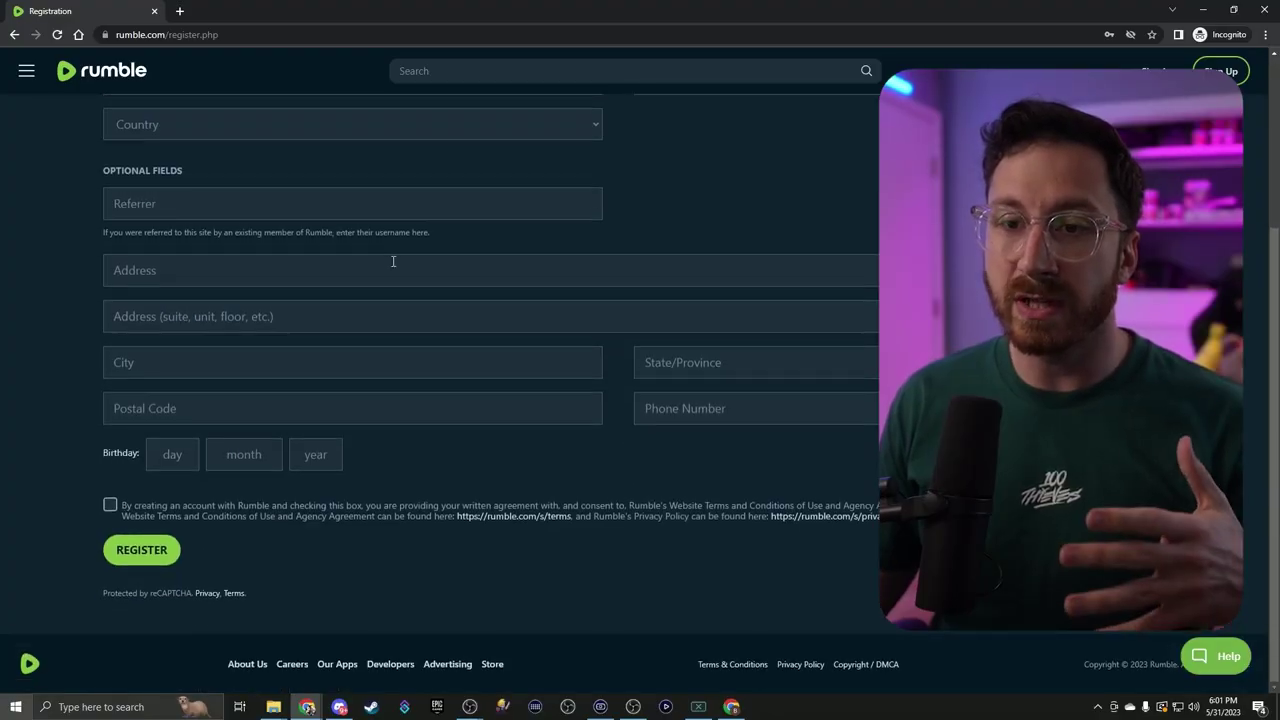
pyautogui.scroll(3, 393, 275)
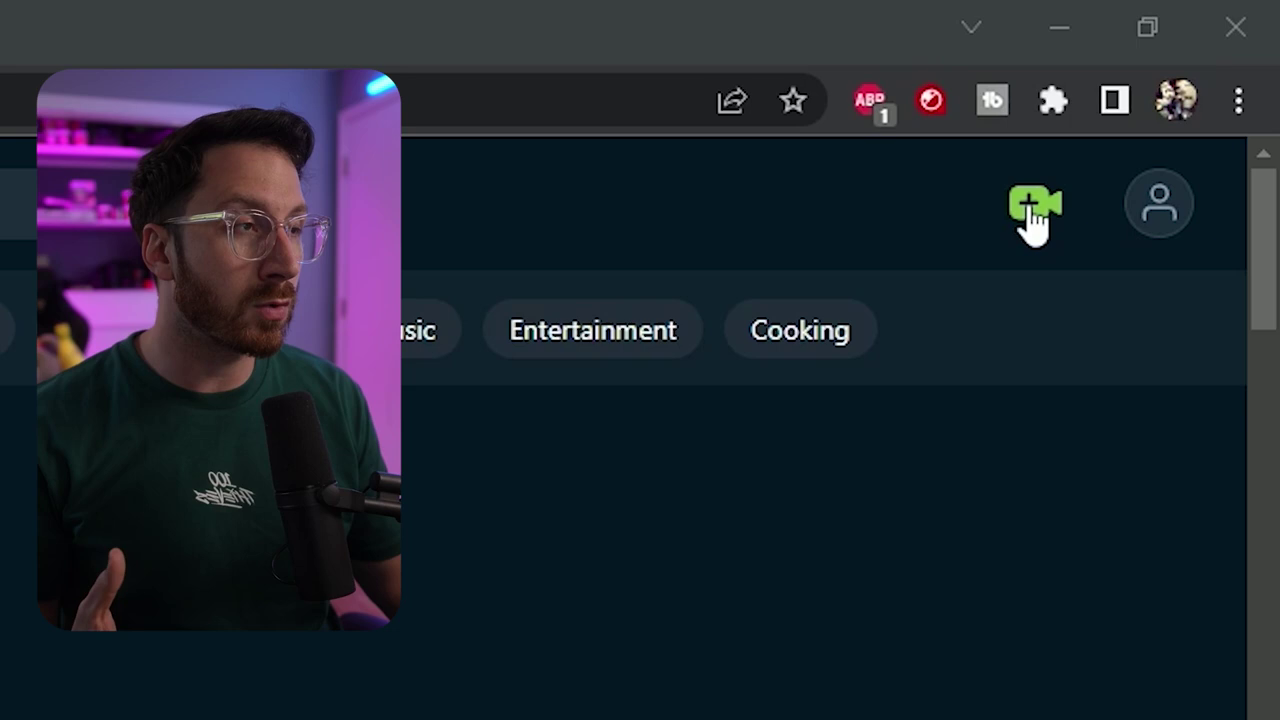
# Open the Rumble account menu, then the green camera's upload and go-live options.
pyautogui.click(1120, 285)
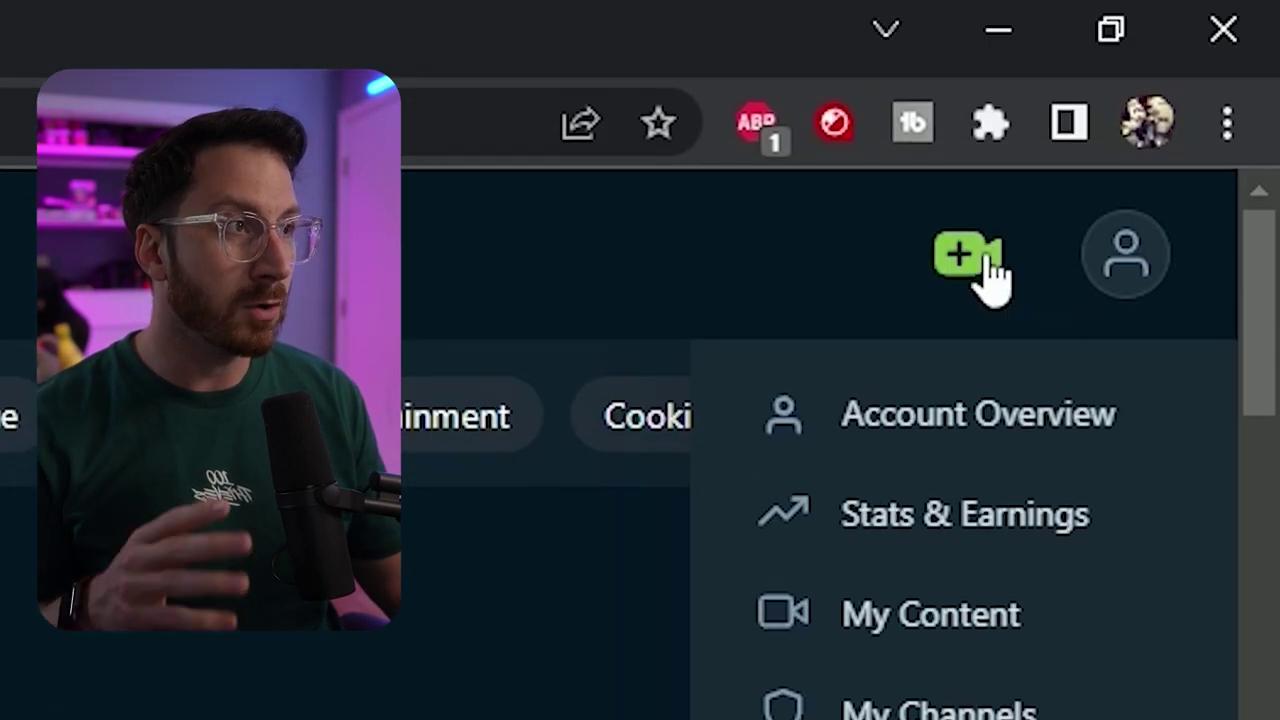
pyautogui.click(980, 258)
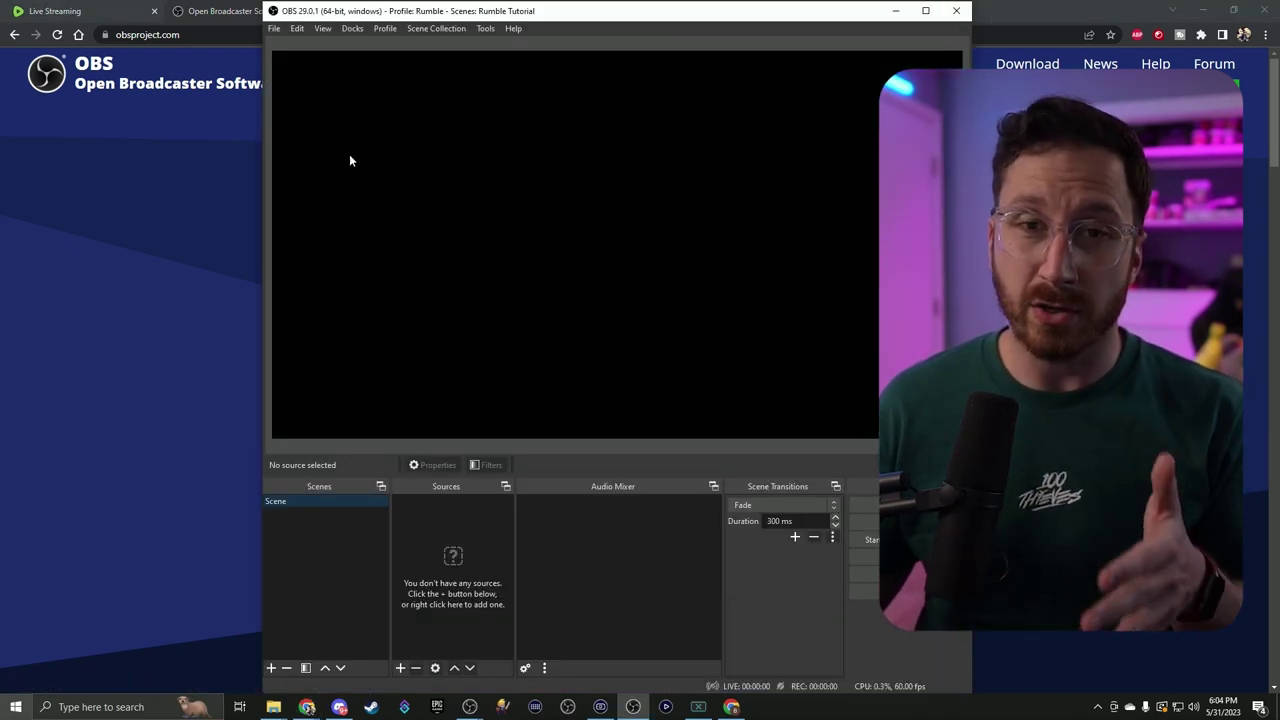
# Minimize the browser and open OBS Settings from the File menu.
pyautogui.click(1204, 7)
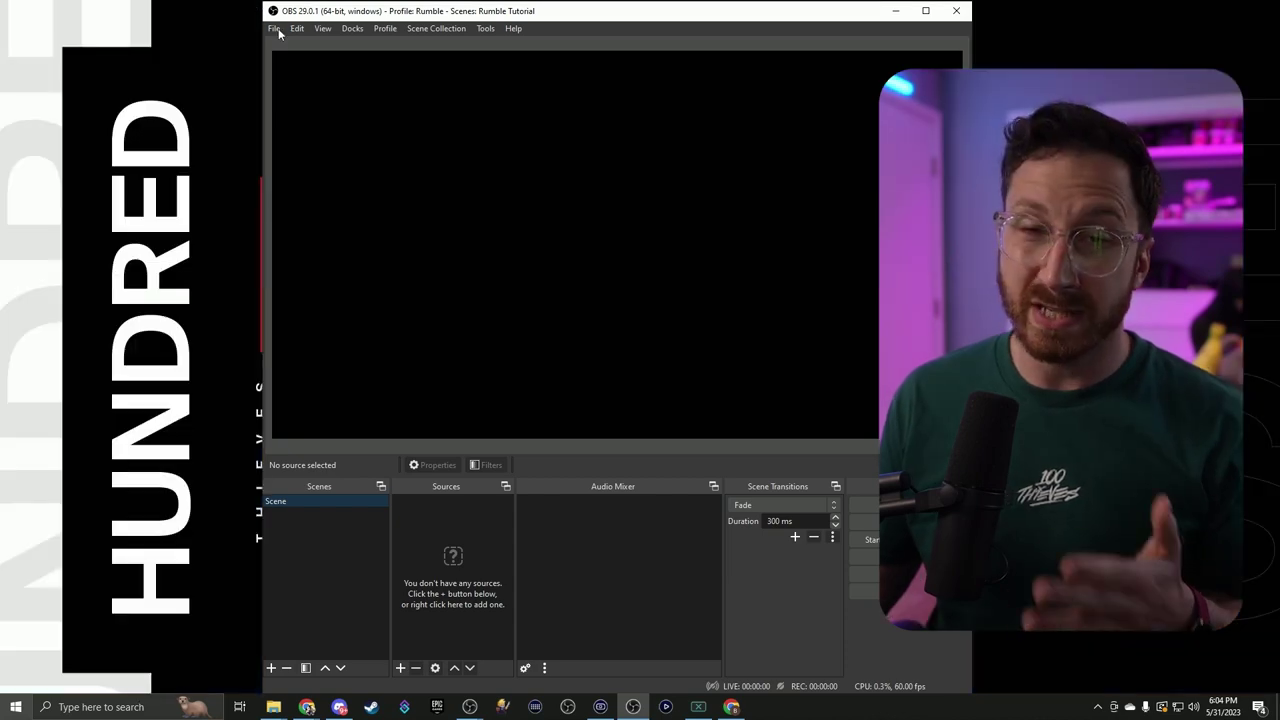
pyautogui.click(274, 28)
pyautogui.click(303, 83)
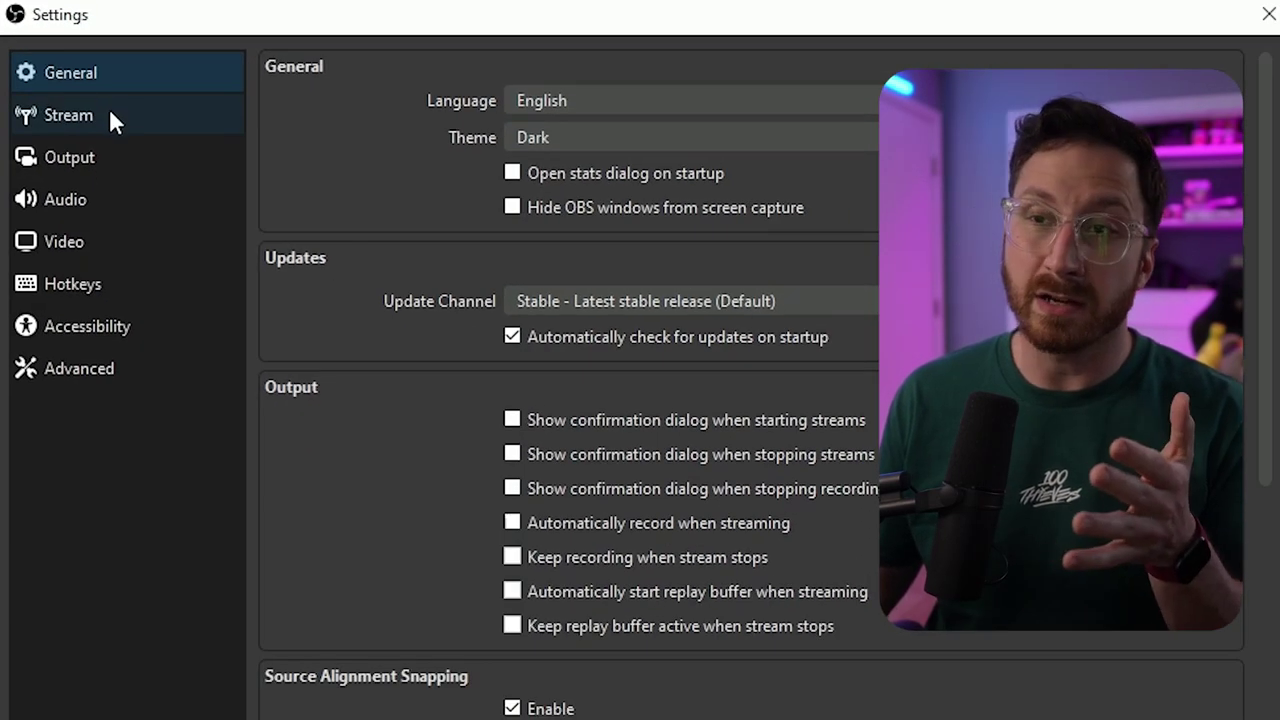
# On the Stream page, keep the Custom service and select the empty Stream Key field.
pyautogui.click(196, 237)
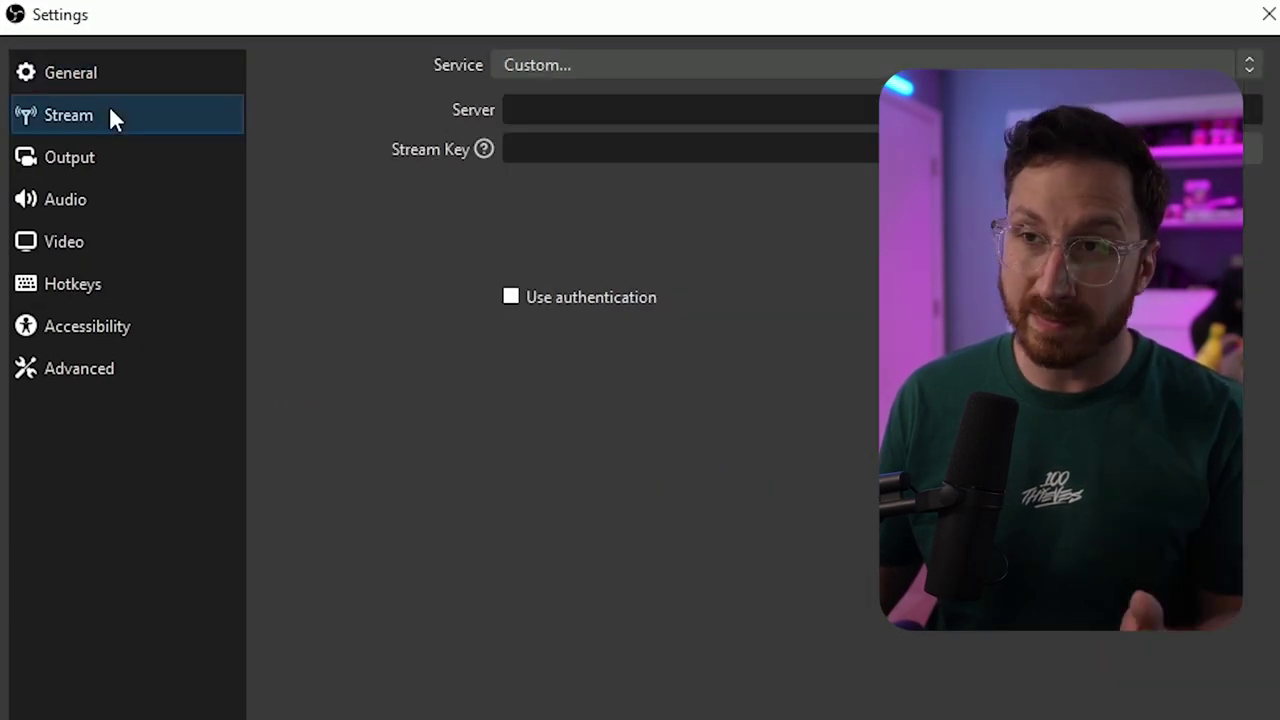
pyautogui.click(605, 64)
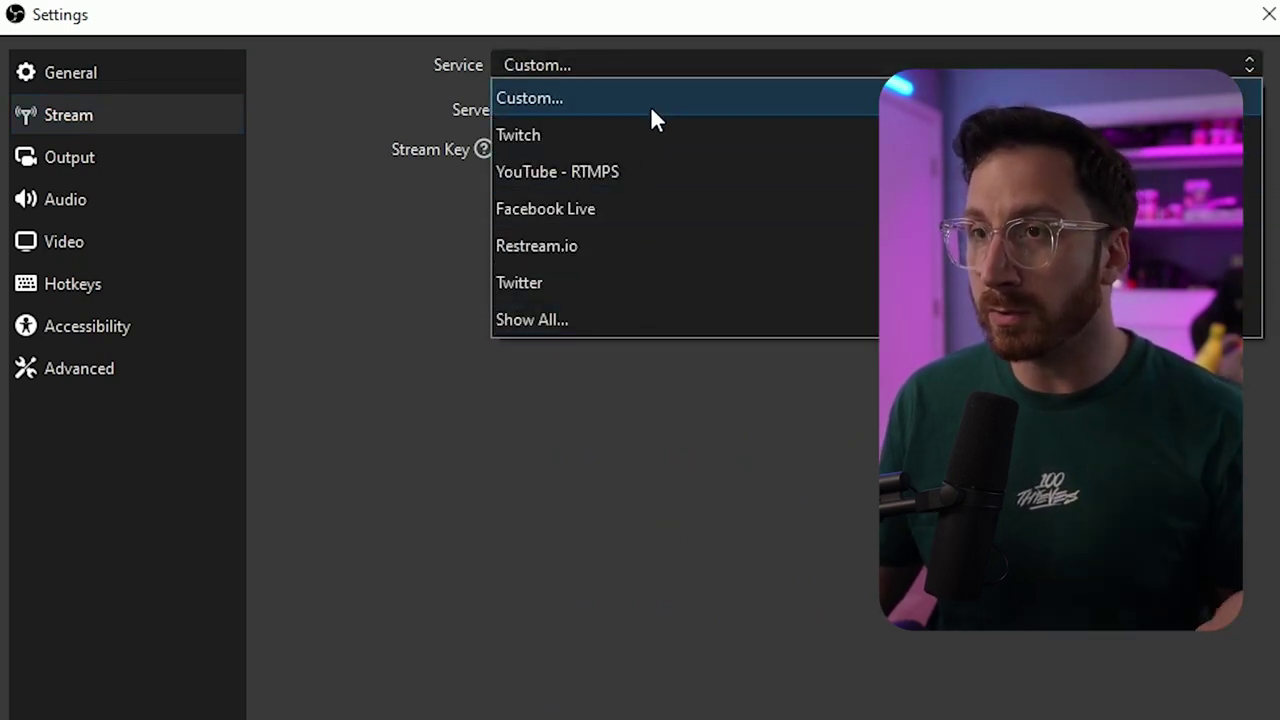
pyautogui.click(643, 64)
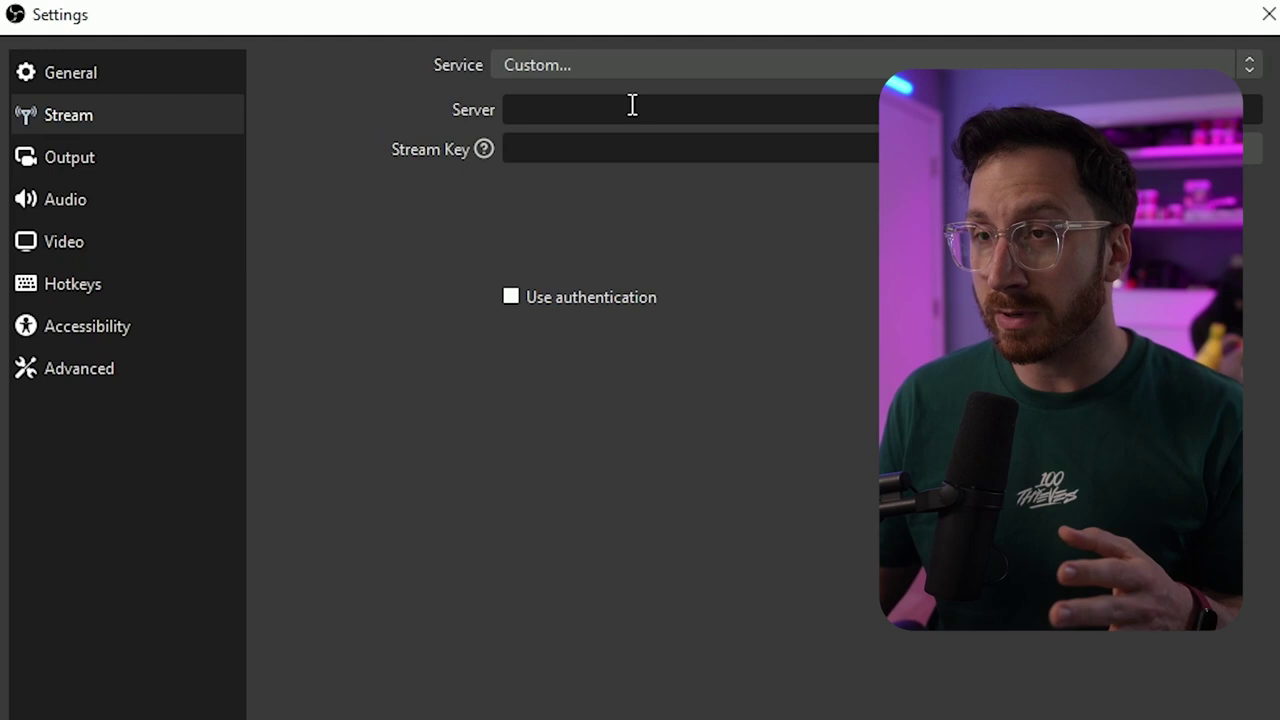
pyautogui.click(605, 152)
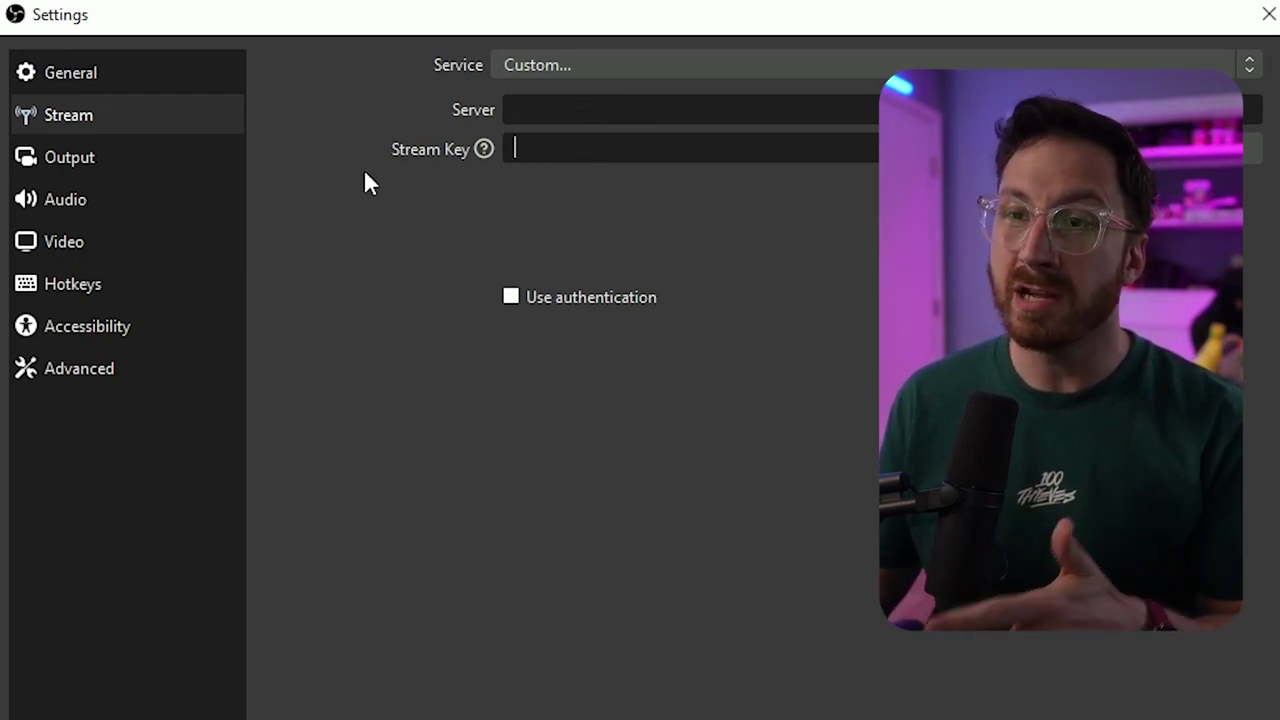
# Show the Output page with NVIDIA NVENC H.264 at CBR 8000 Kbps.
pyautogui.click(95, 155)
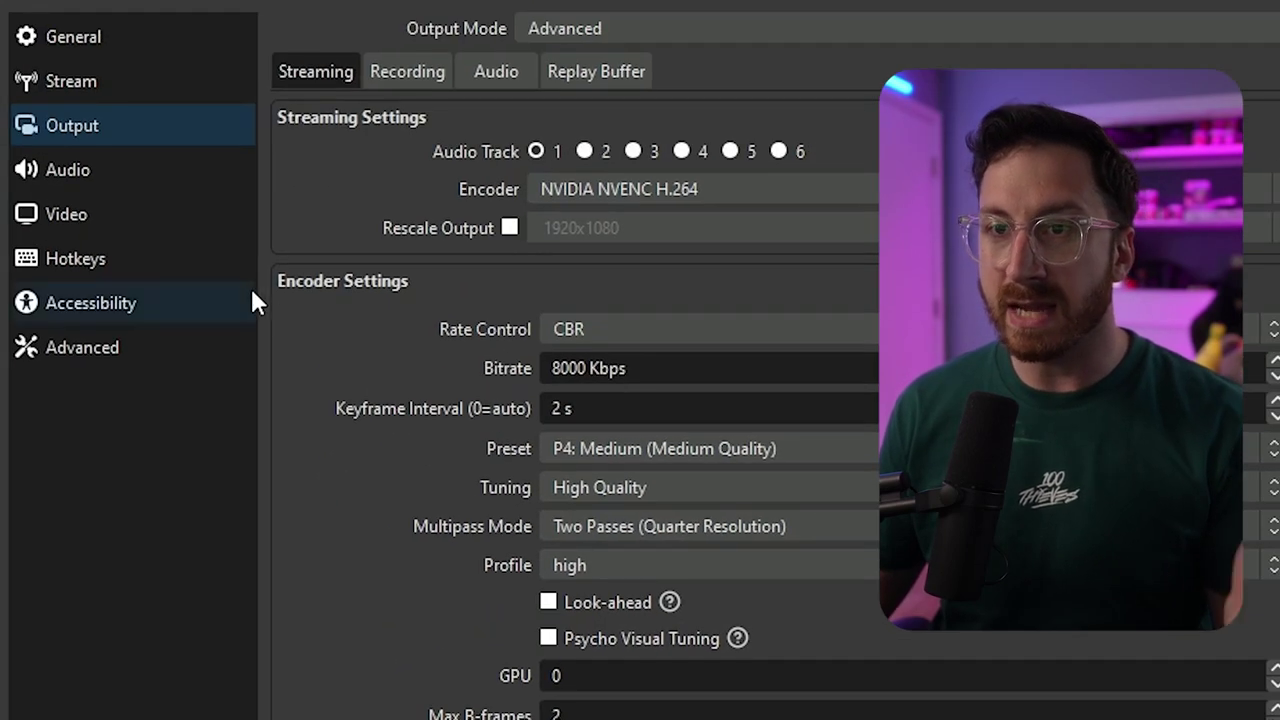
# Set the Video output resolution to 1920x1080, then apply and close Settings.
pyautogui.click(115, 222)
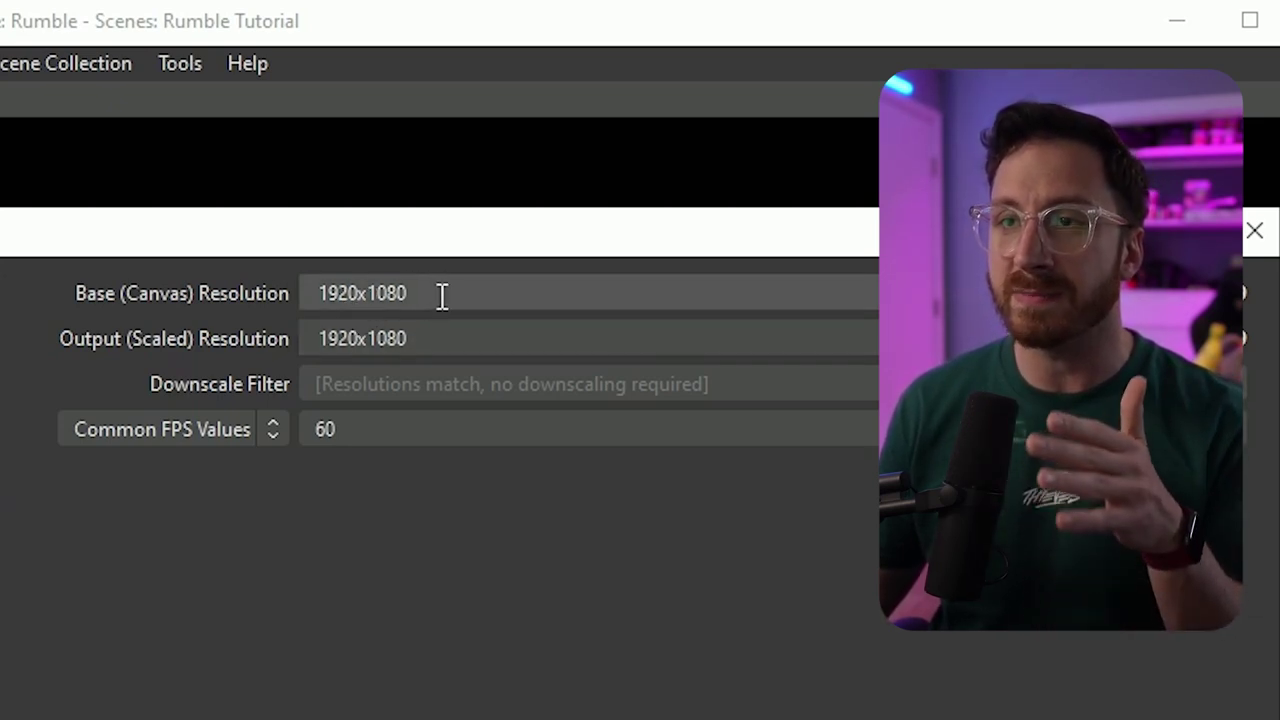
pyautogui.click(590, 338)
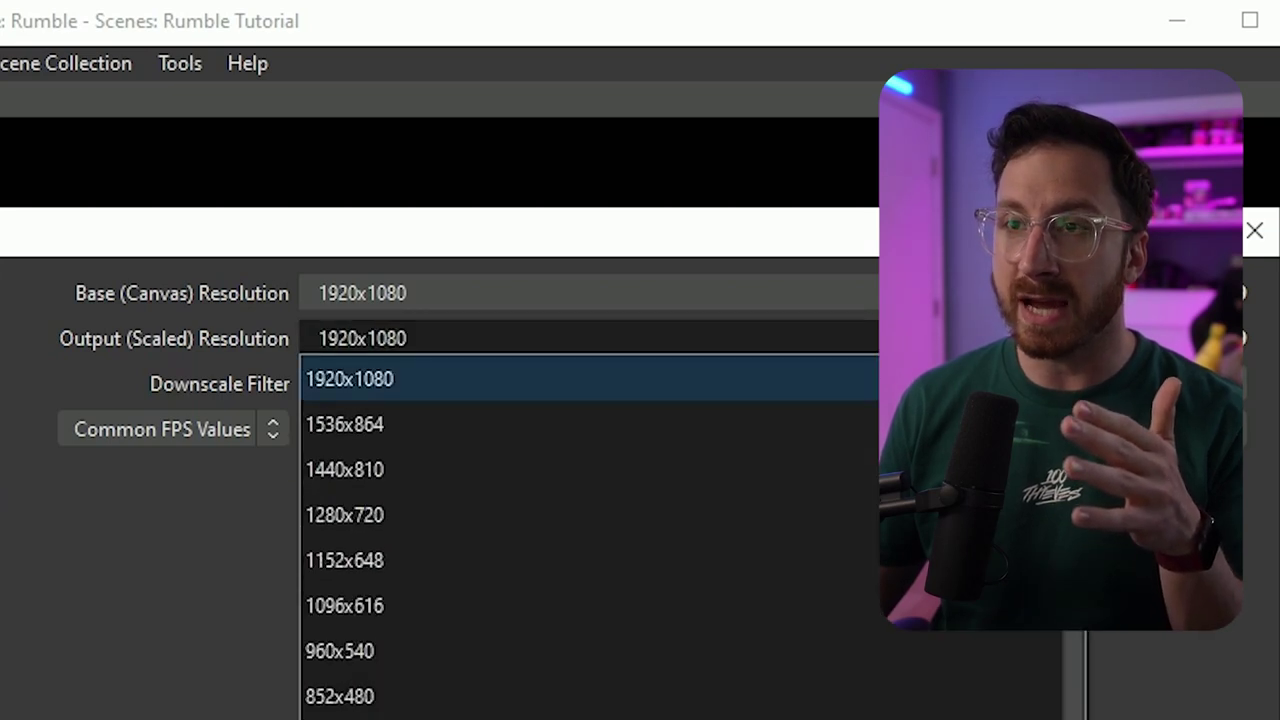
pyautogui.click(396, 378)
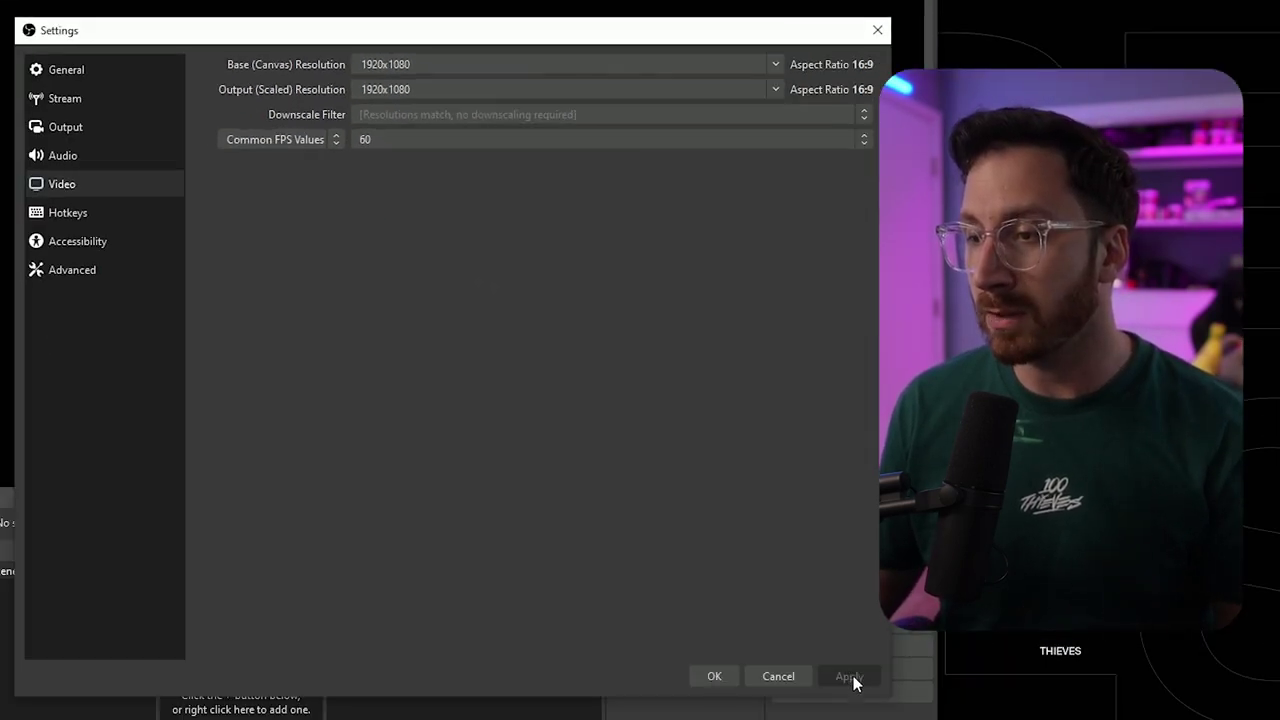
pyautogui.click(849, 676)
pyautogui.click(713, 677)
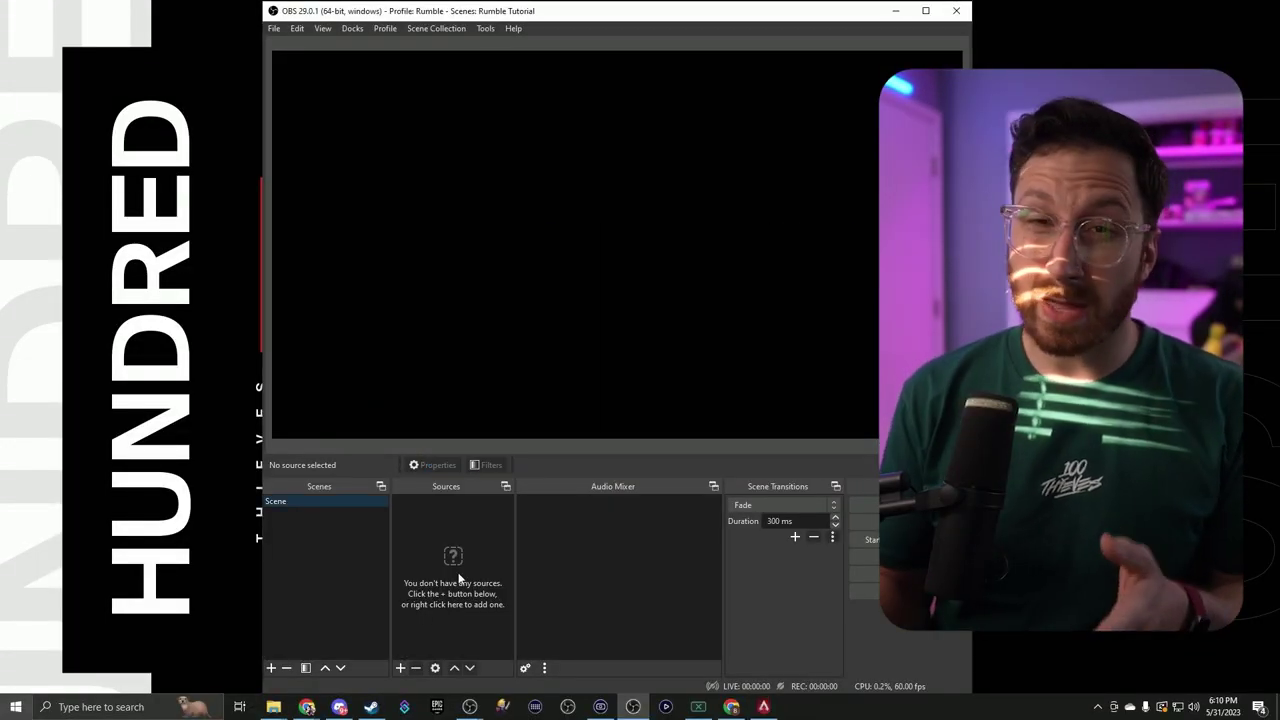
# Bring up the Sources panel's add-source menu for the empty scene.
pyautogui.click(400, 667)
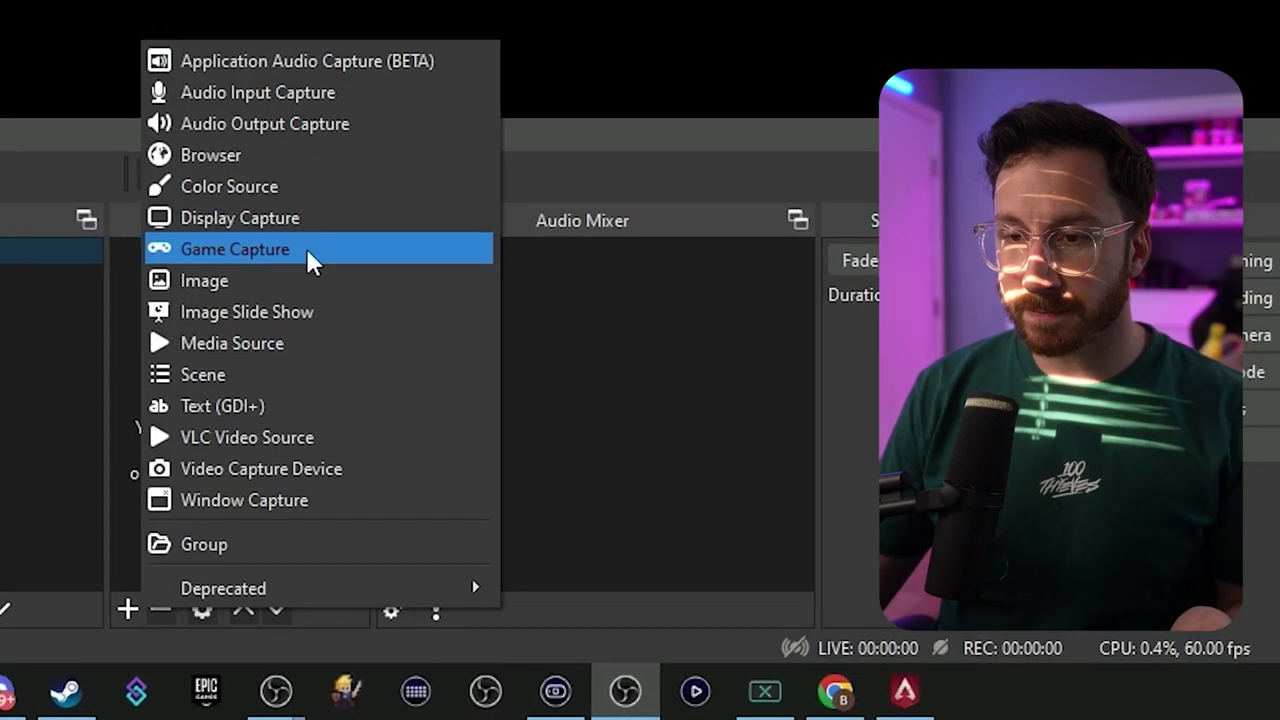
# Add Game Capture 'Apex UwU' capturing the specific window [r5apex.exe]: Apex Legends.
pyautogui.click(440, 438)
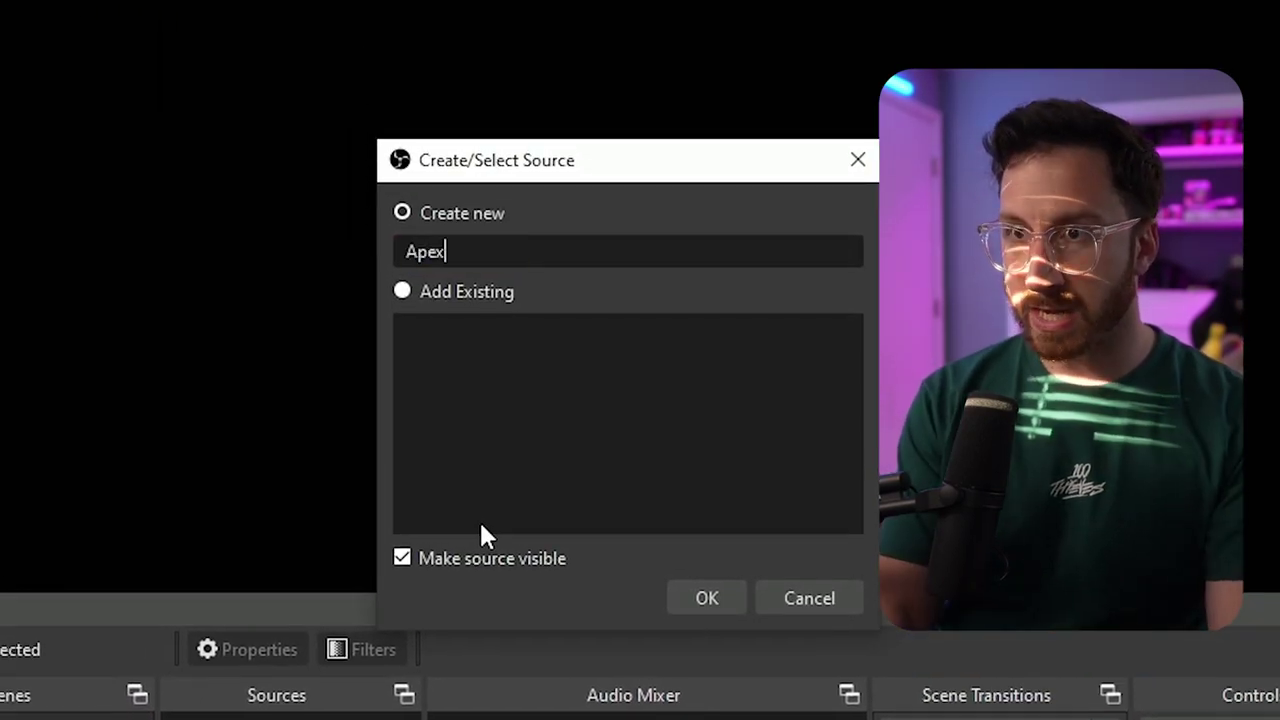
pyautogui.click(707, 594)
pyautogui.click(367, 383)
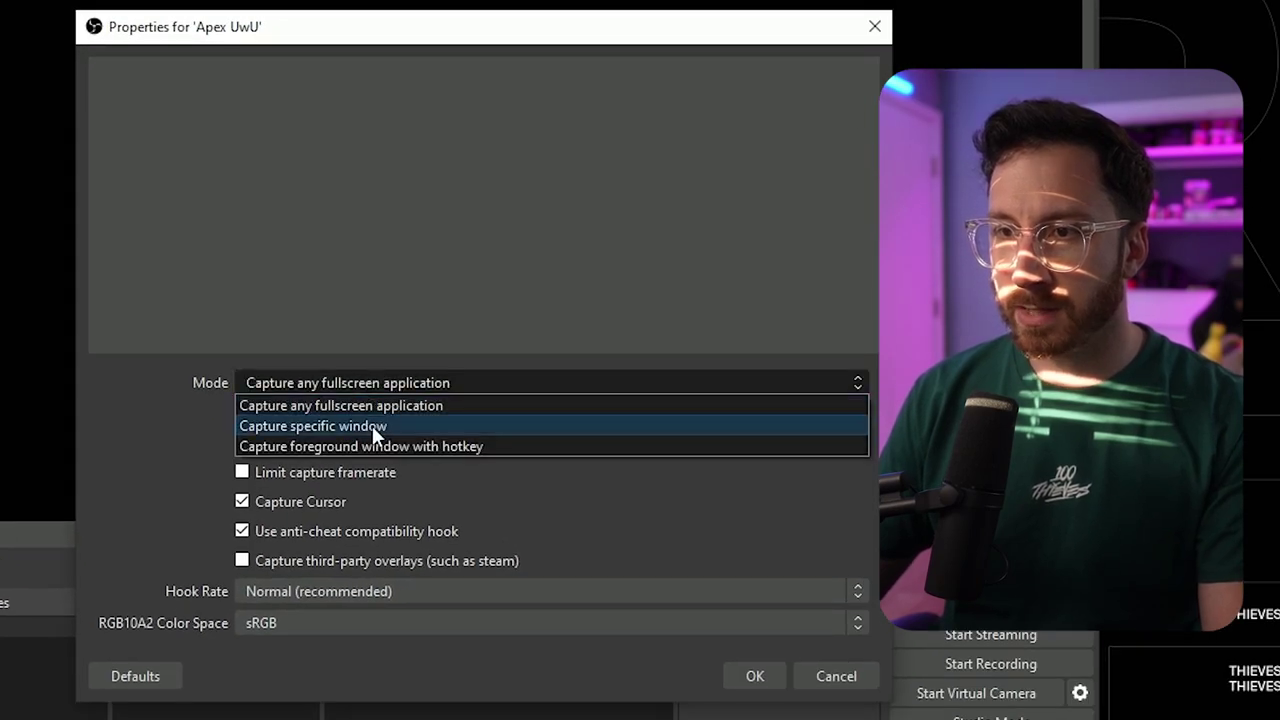
pyautogui.click(387, 427)
pyautogui.click(390, 418)
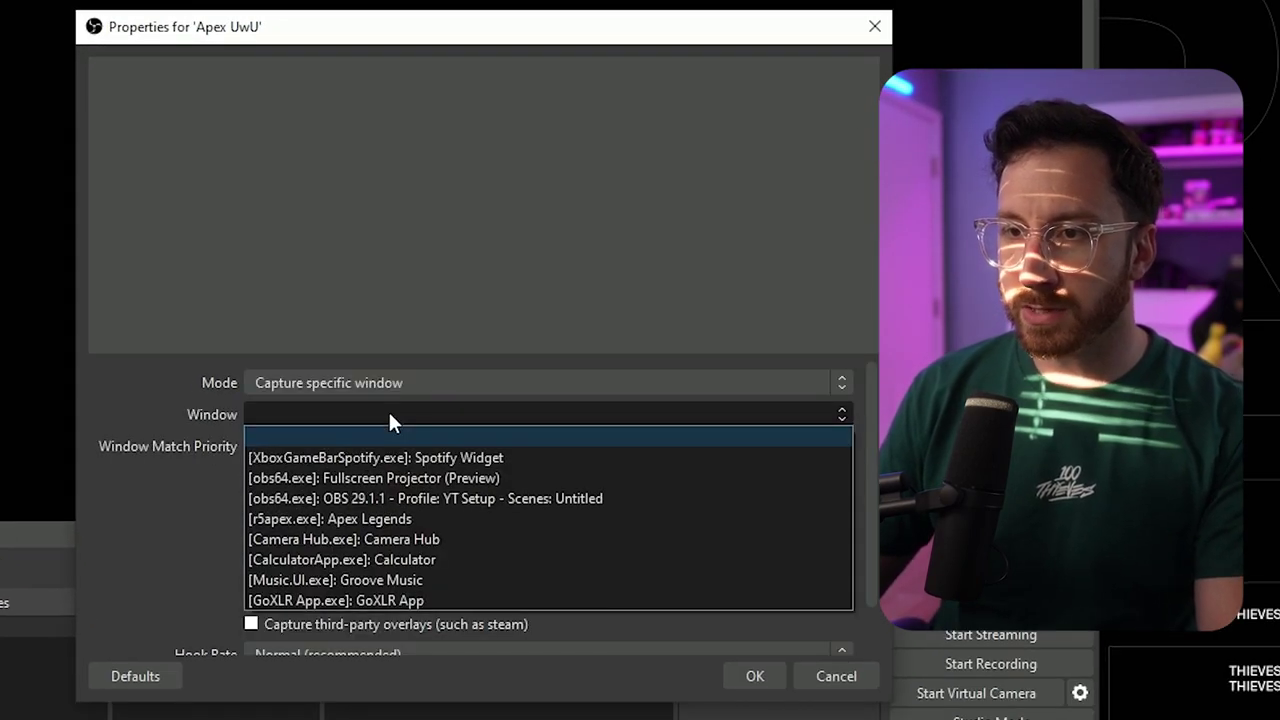
pyautogui.click(470, 519)
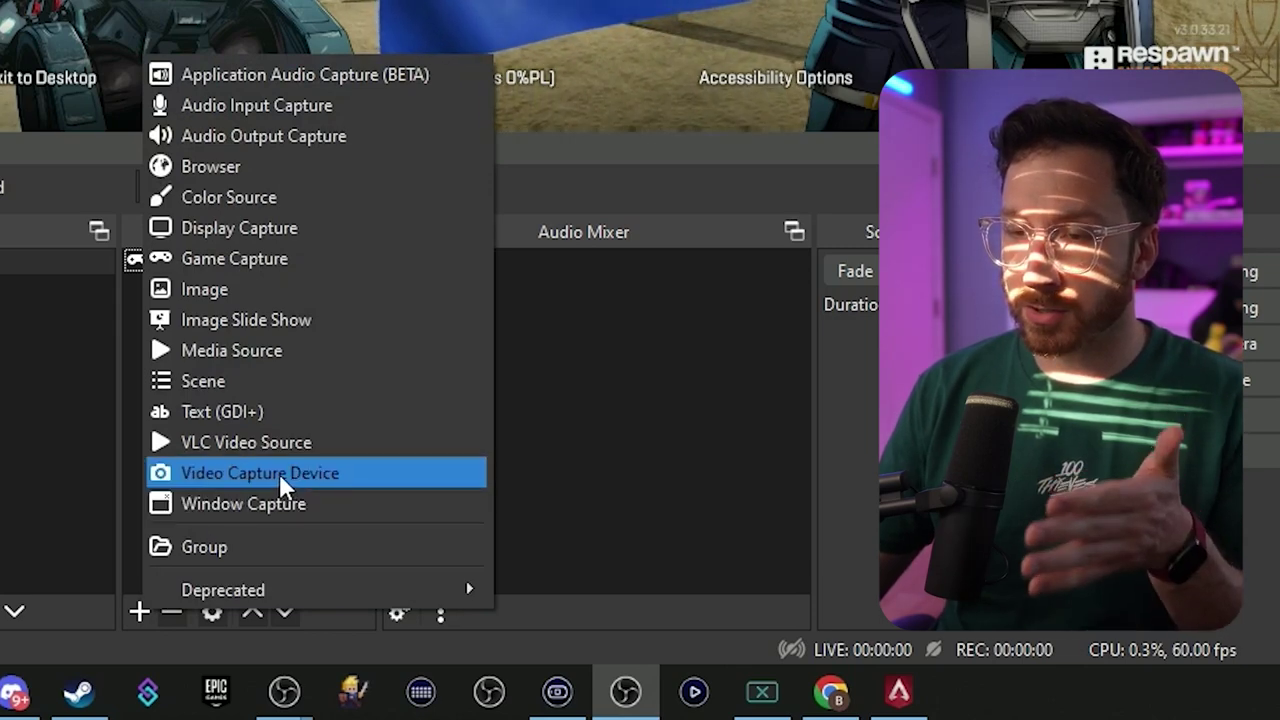
# Add webcam source 'Elgato Facecam Pro' using Elgato Virtual Camera at default resolution.
pyautogui.click(279, 473)
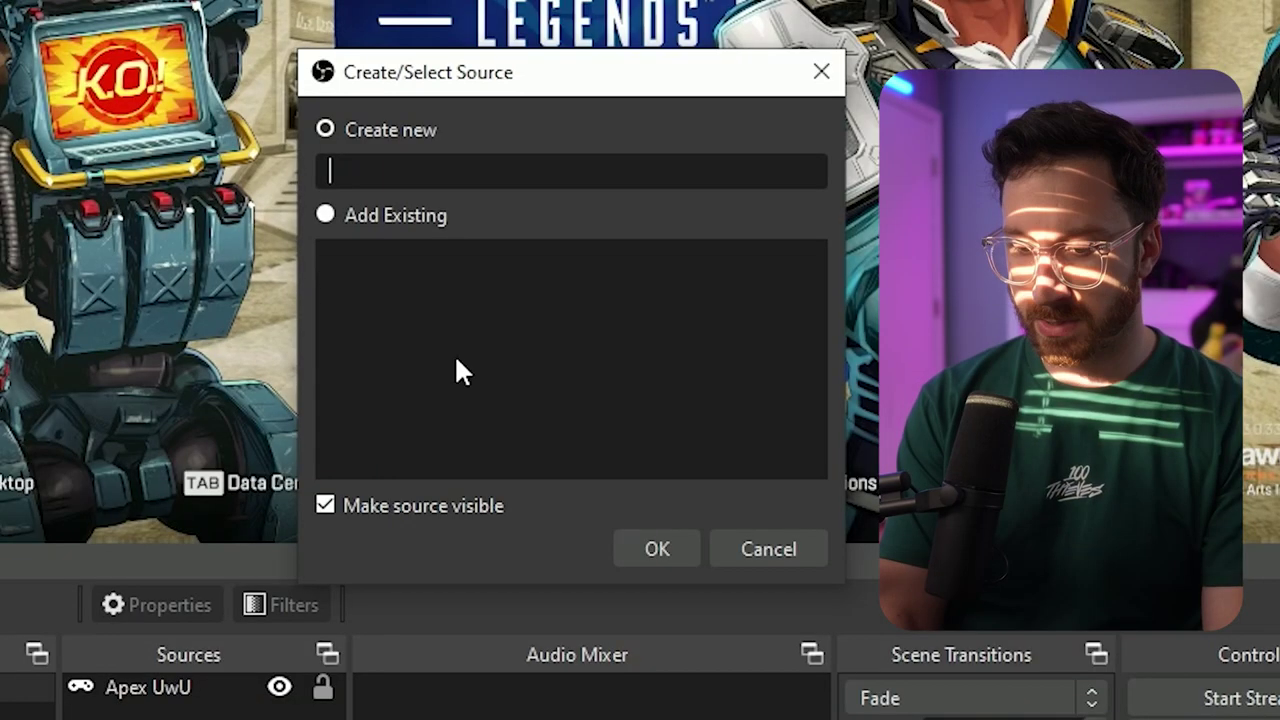
pyautogui.write('Elgato Facecam ')
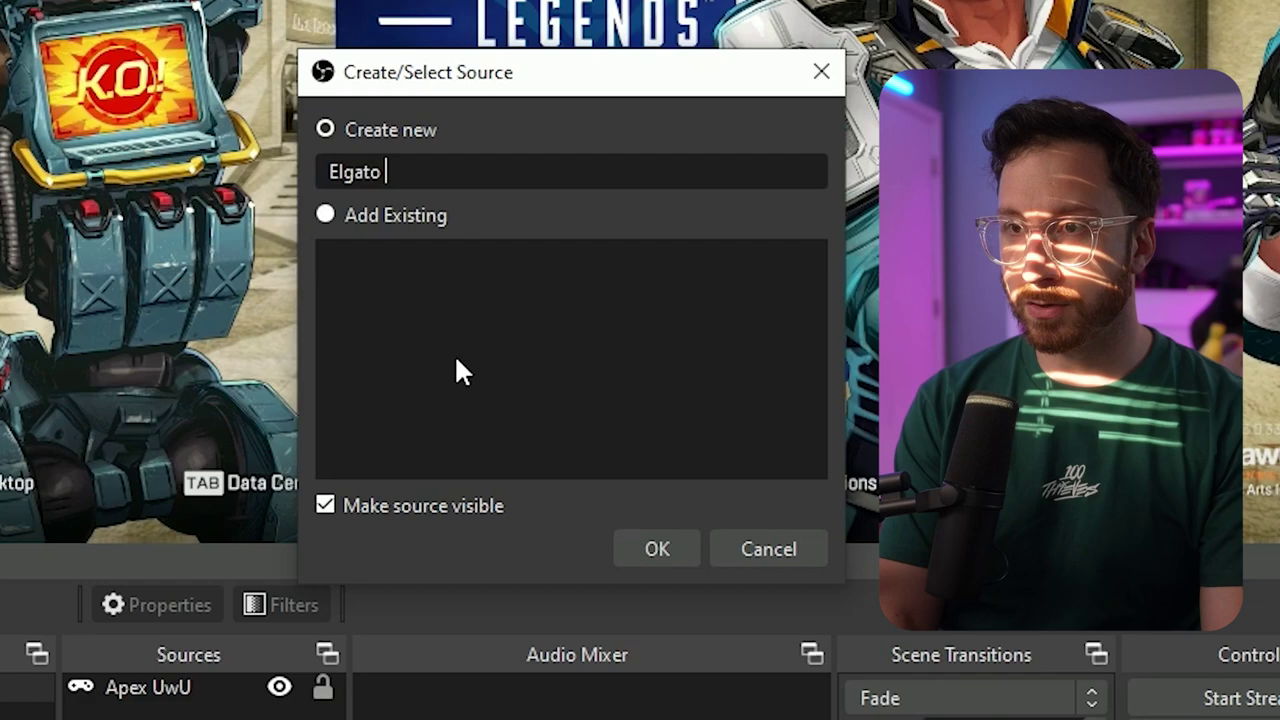
pyautogui.write('Pro')
pyautogui.press('Return')
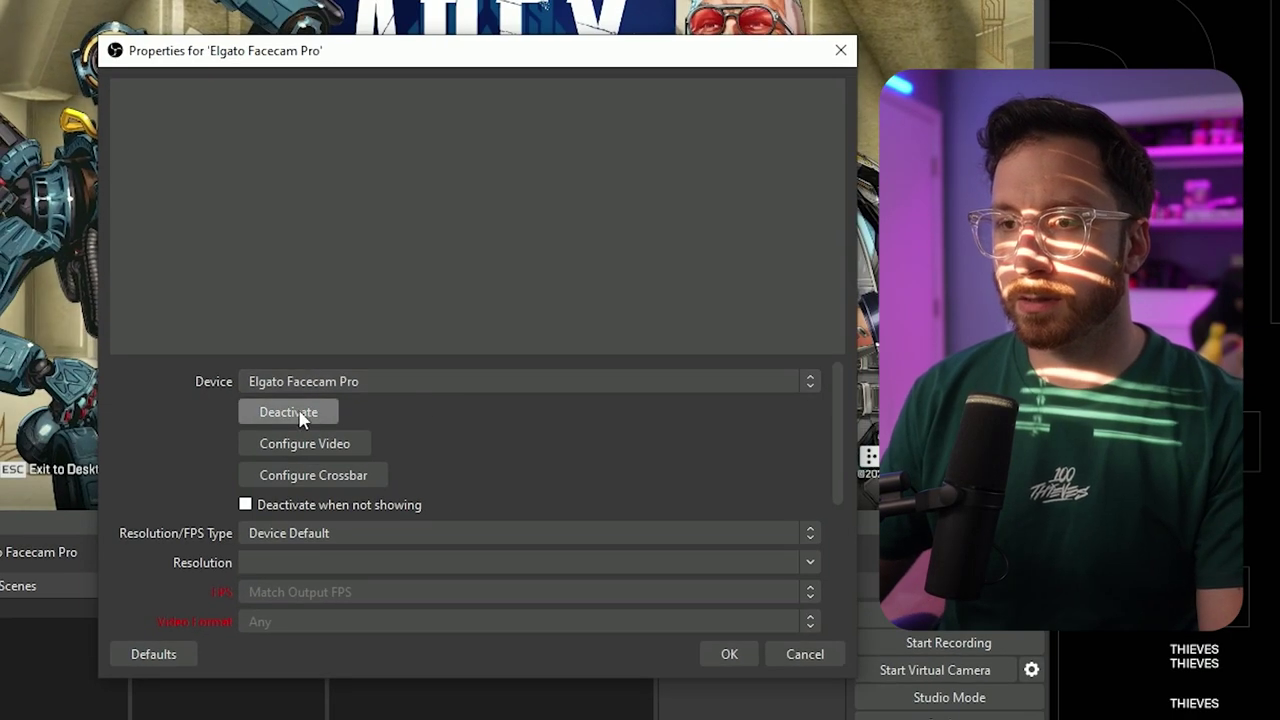
pyautogui.click(320, 382)
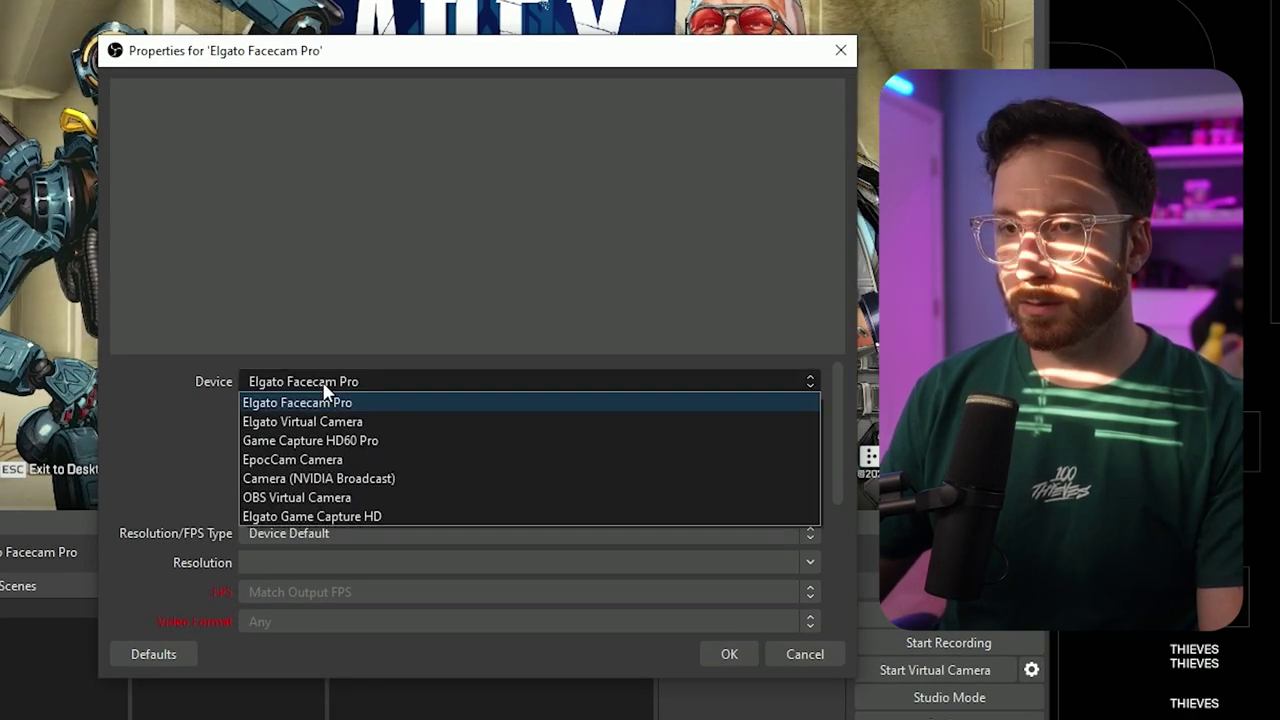
pyautogui.click(345, 420)
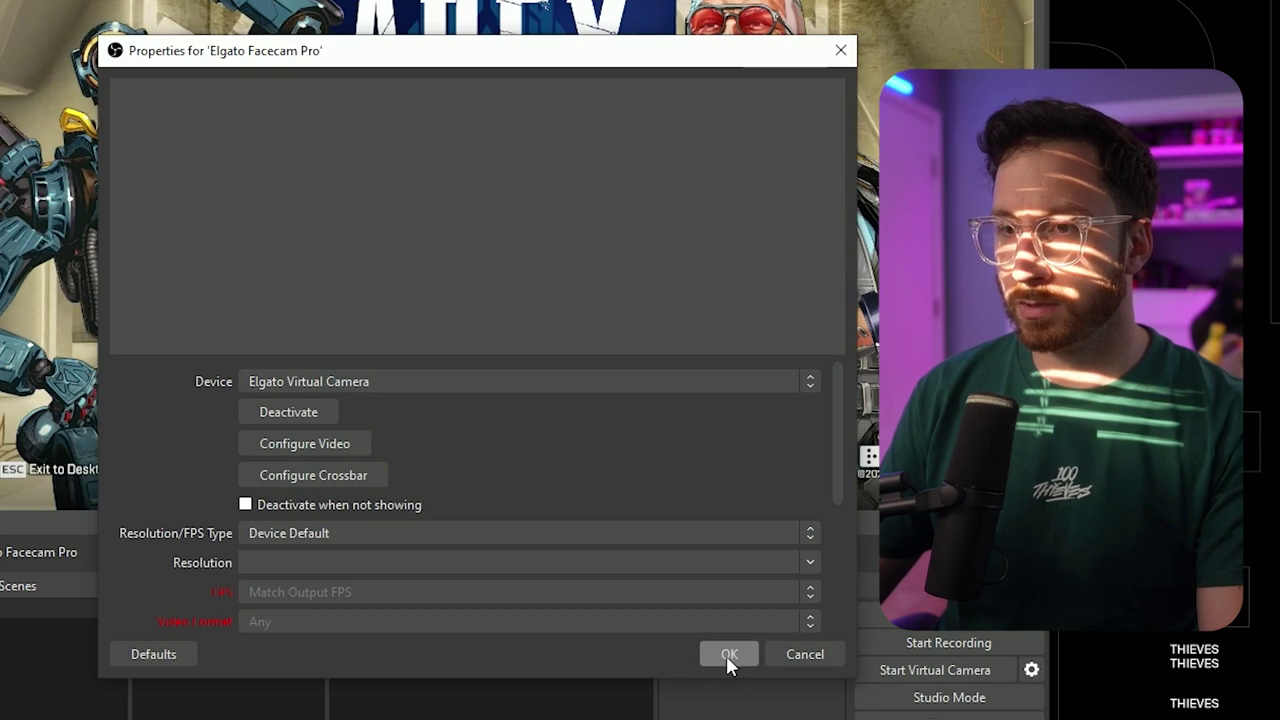
pyautogui.click(386, 533)
pyautogui.click(554, 593)
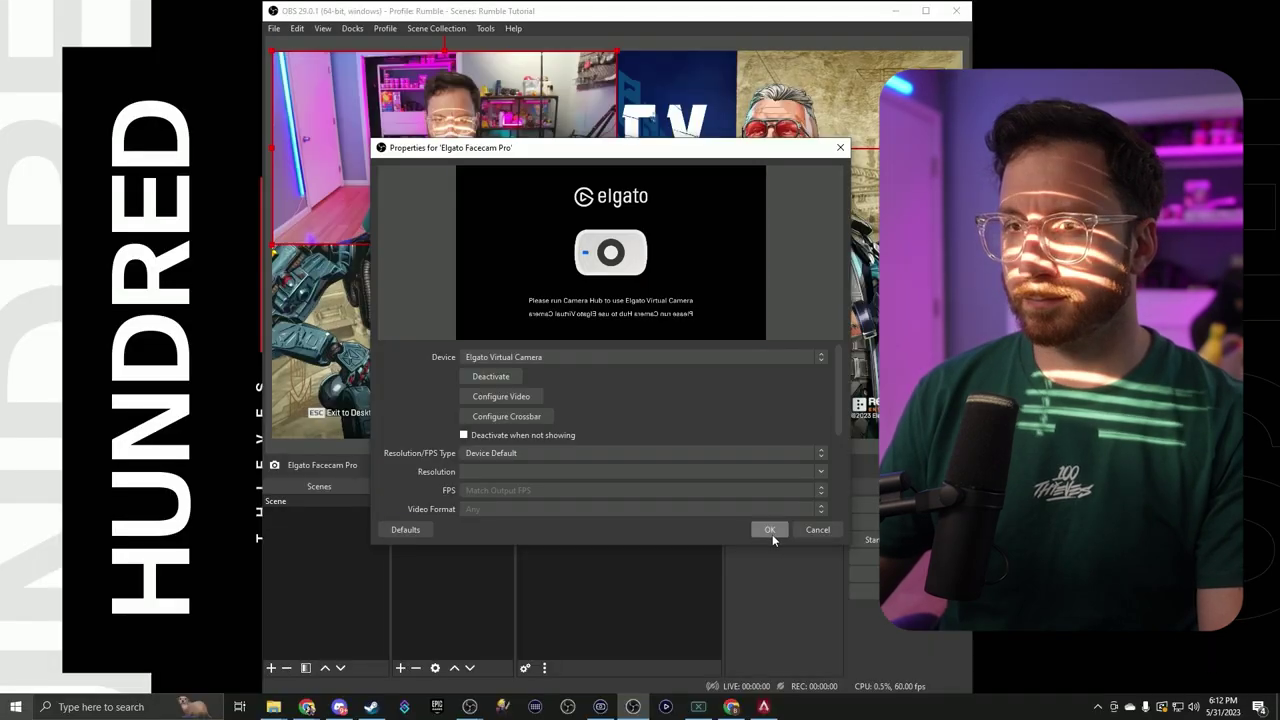
pyautogui.click(771, 533)
# Move and shrink the webcam overlay, then switch to Rumble in Chrome.
pyautogui.moveTo(478, 201); pyautogui.dragTo(811, 316)
pyautogui.moveTo(625, 261); pyautogui.dragTo(790, 210)
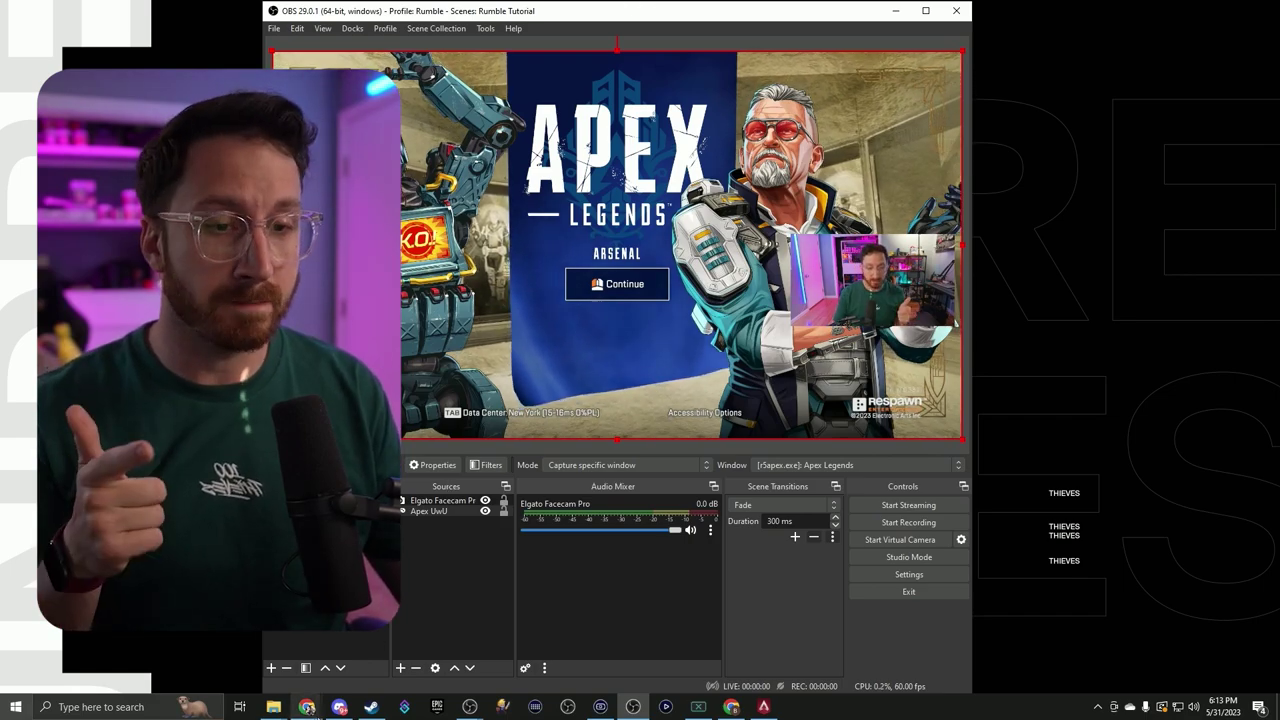
pyautogui.click(306, 707)
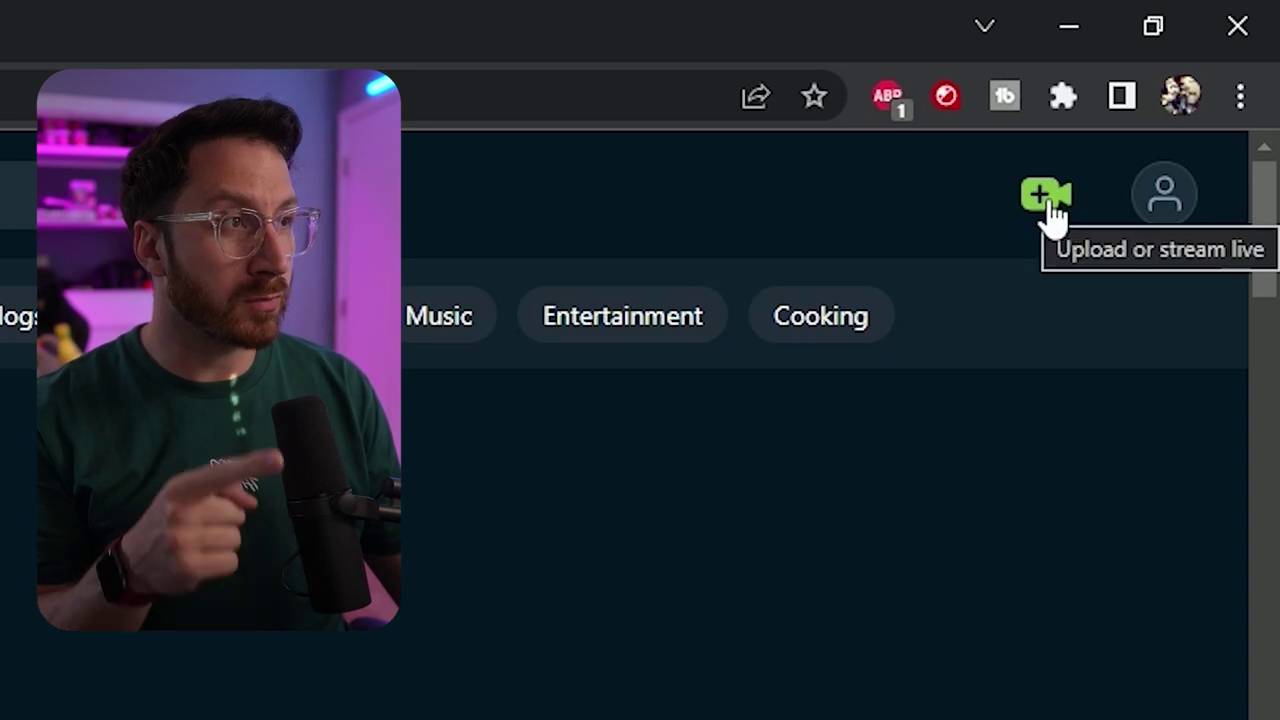
# Create a new Rumble livestream titled 'Testing Rumble with Apex' and start its description.
pyautogui.click(1040, 212)
pyautogui.click(988, 390)
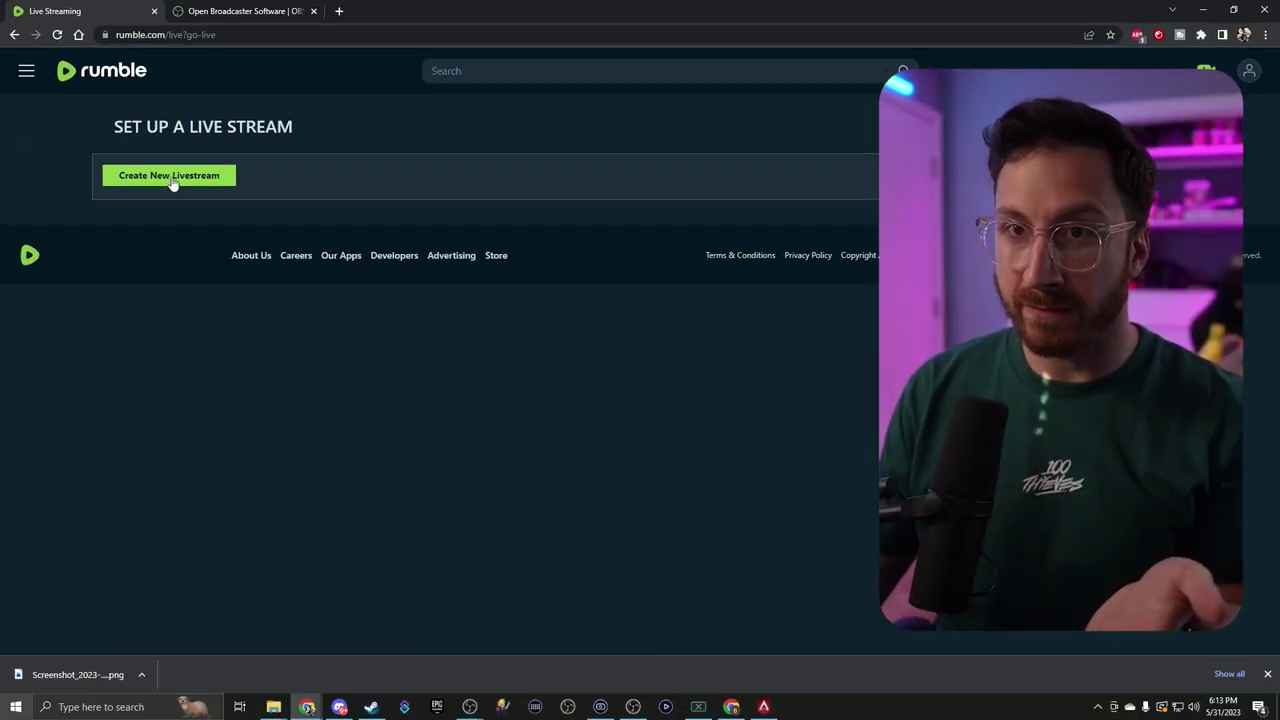
pyautogui.click(19, 208)
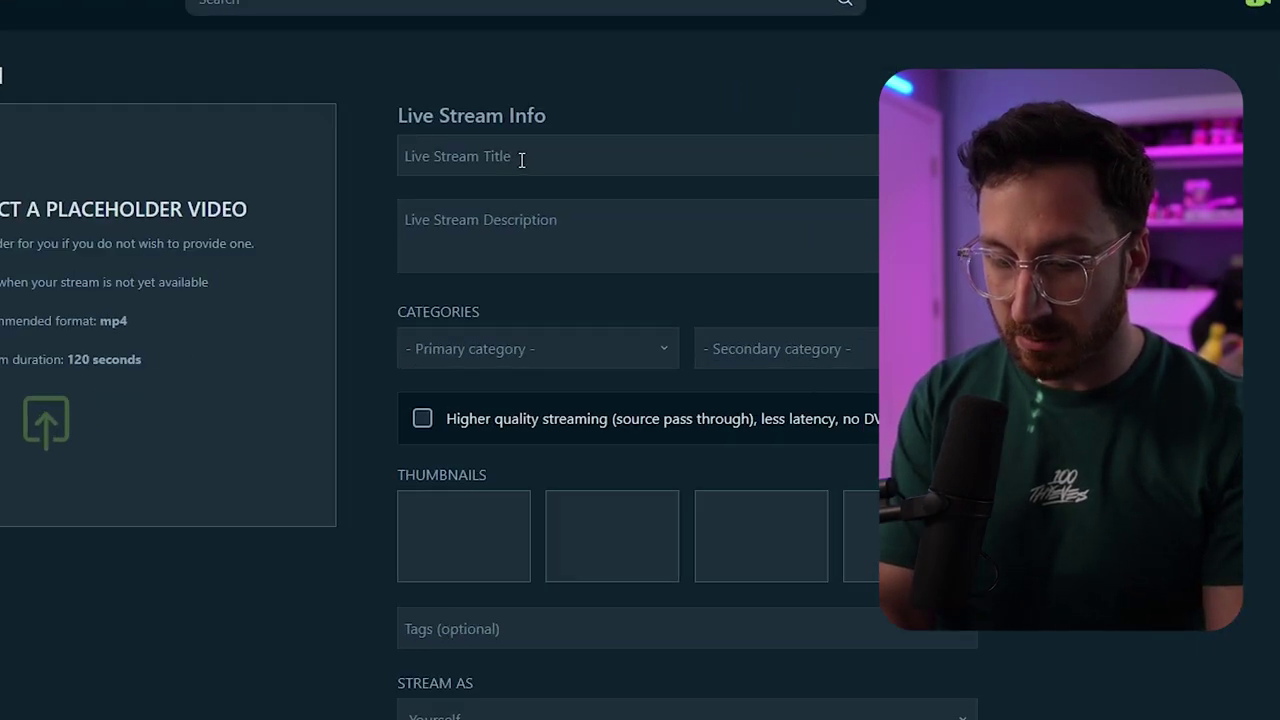
pyautogui.write('Testi')
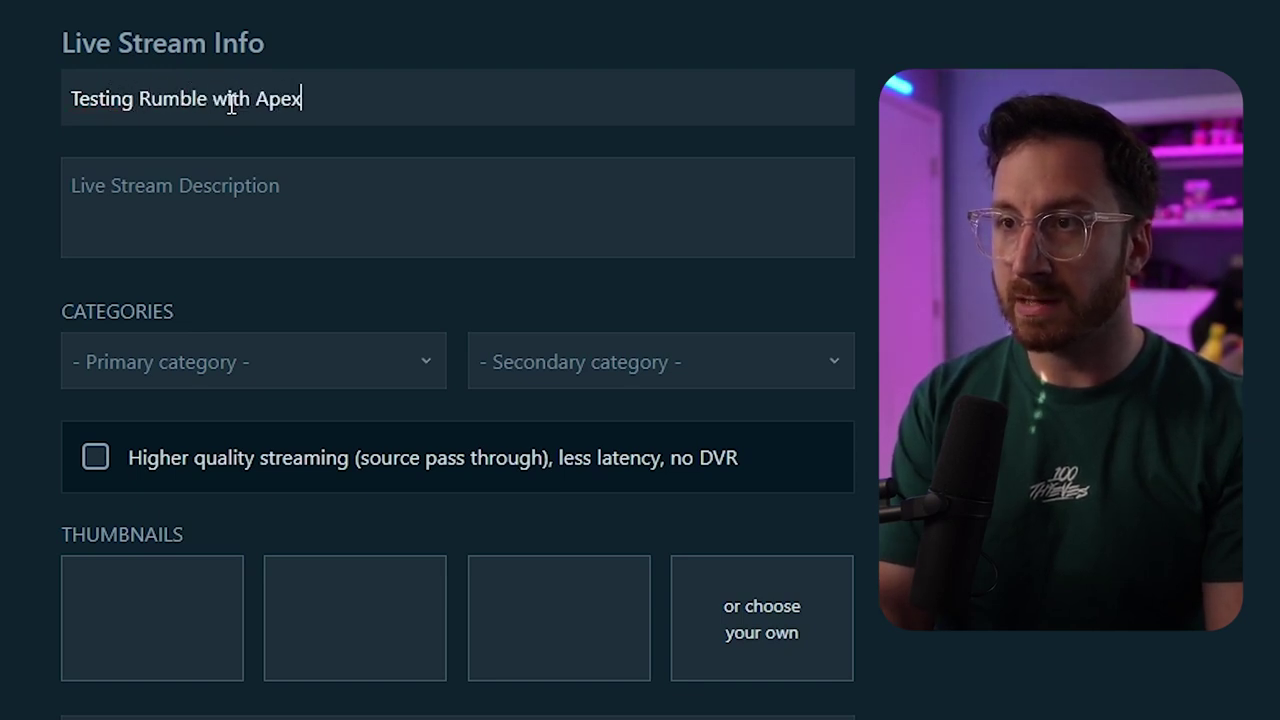
pyautogui.write('ng Rumble with Apex')
pyautogui.click(386, 192)
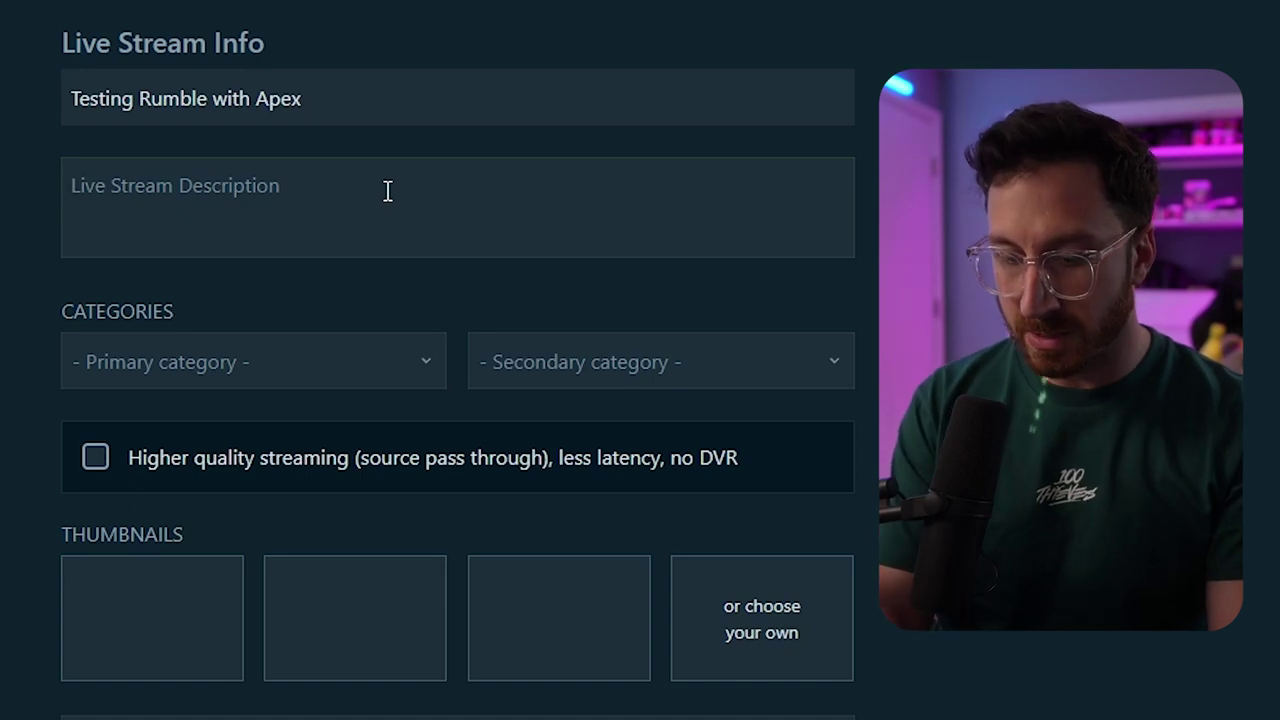
pyautogui.write('I am testing my first stream!')
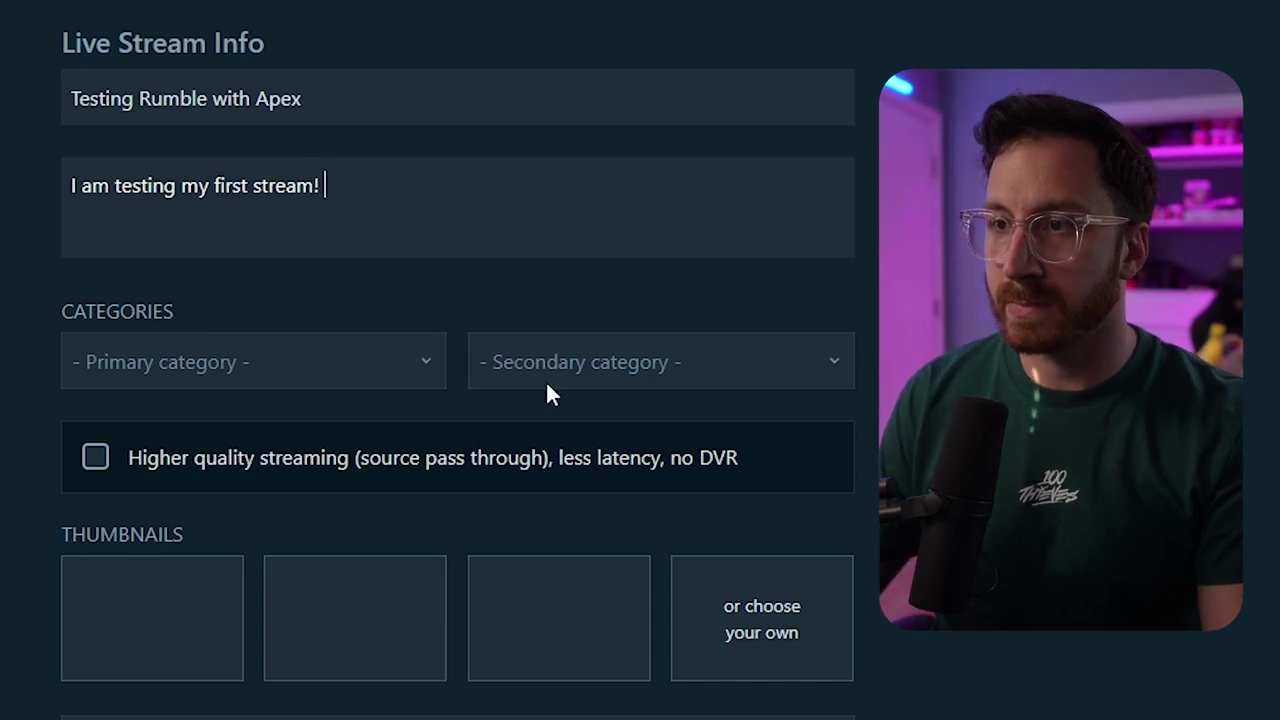
# Set both the primary and secondary categories to Gaming.
pyautogui.click(366, 362)
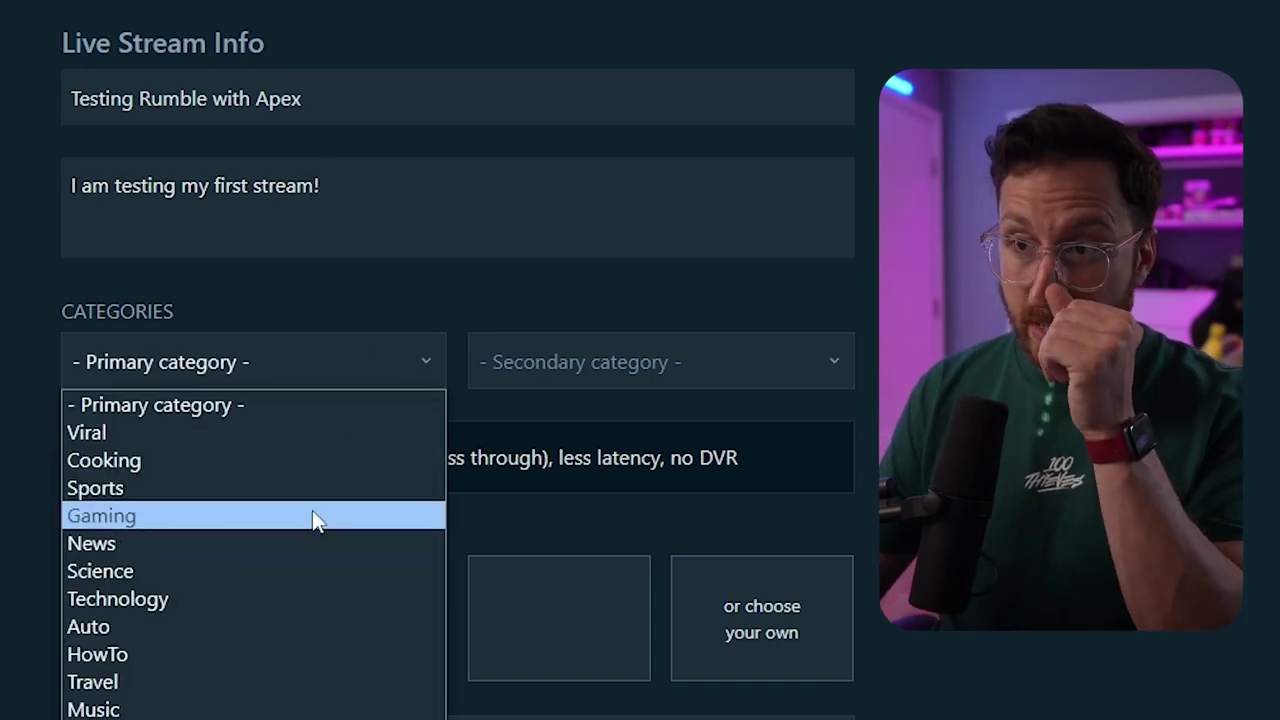
pyautogui.click(255, 522)
pyautogui.click(670, 362)
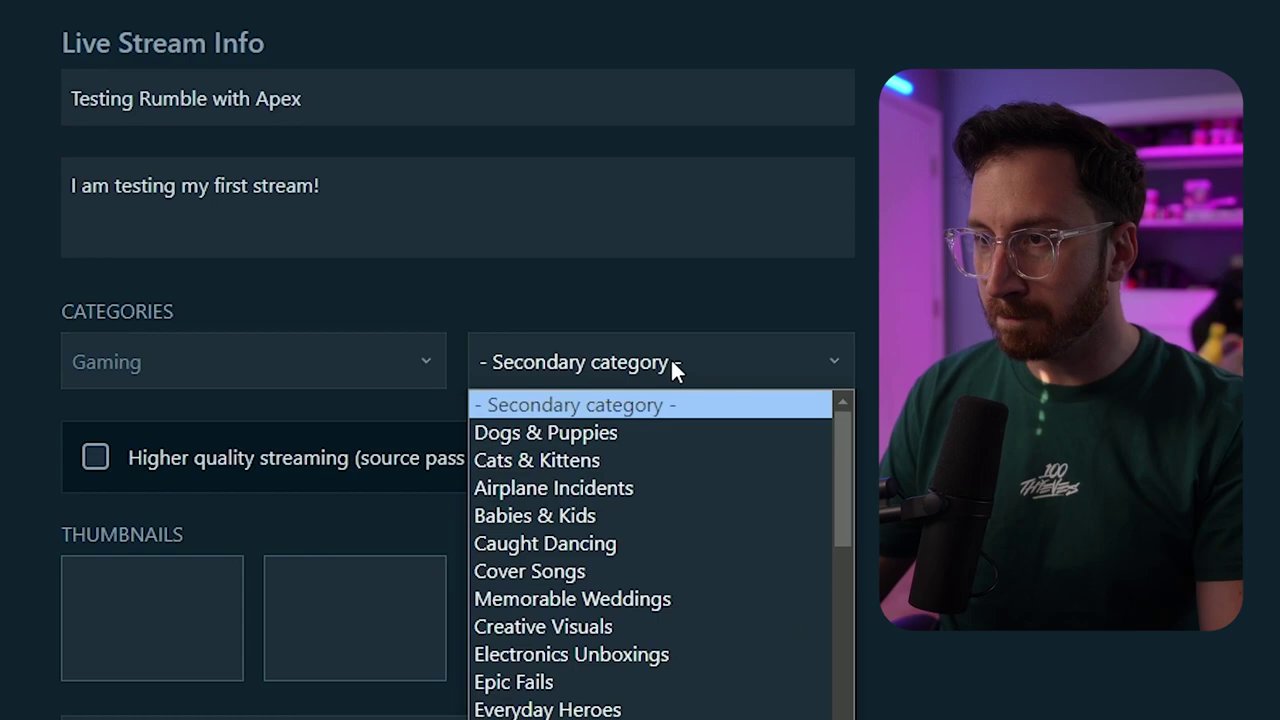
pyautogui.scroll(-3, 675, 355)
pyautogui.scroll(-10, 730, 465)
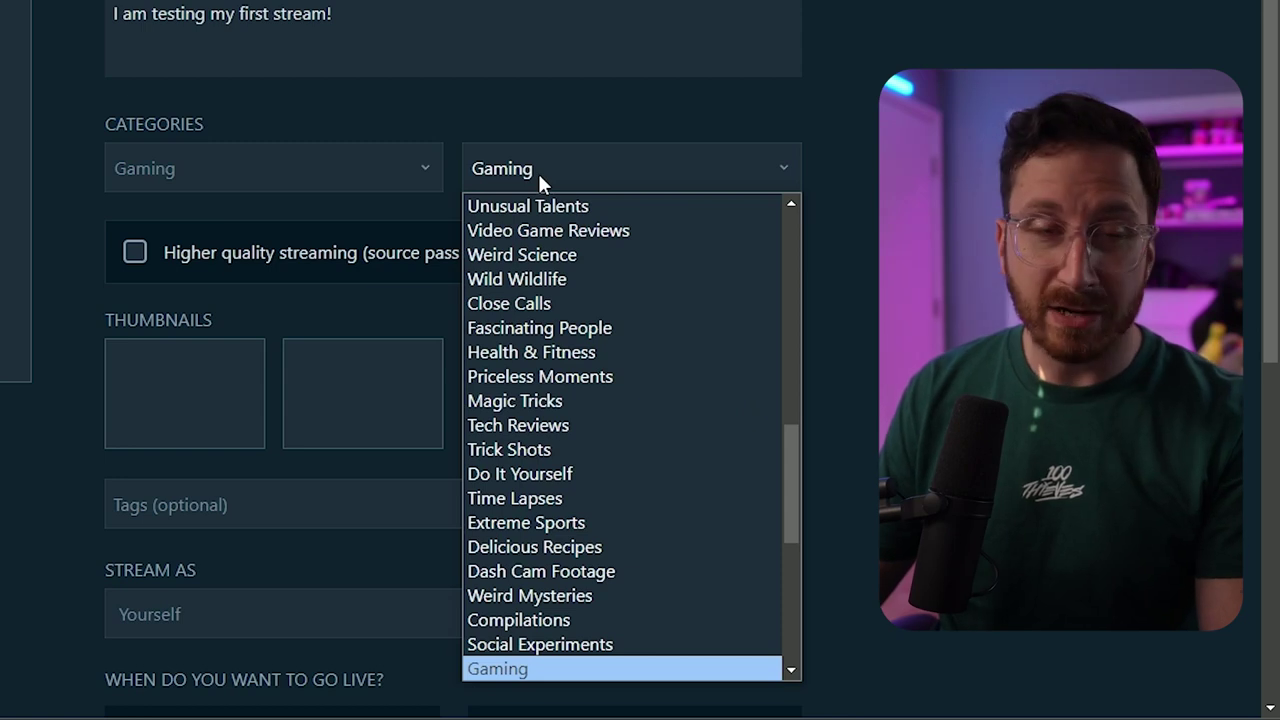
pyautogui.click(517, 670)
# Turn on higher quality streaming, keep Stream As Yourself, and set the stream to go live Right now.
pyautogui.click(134, 252)
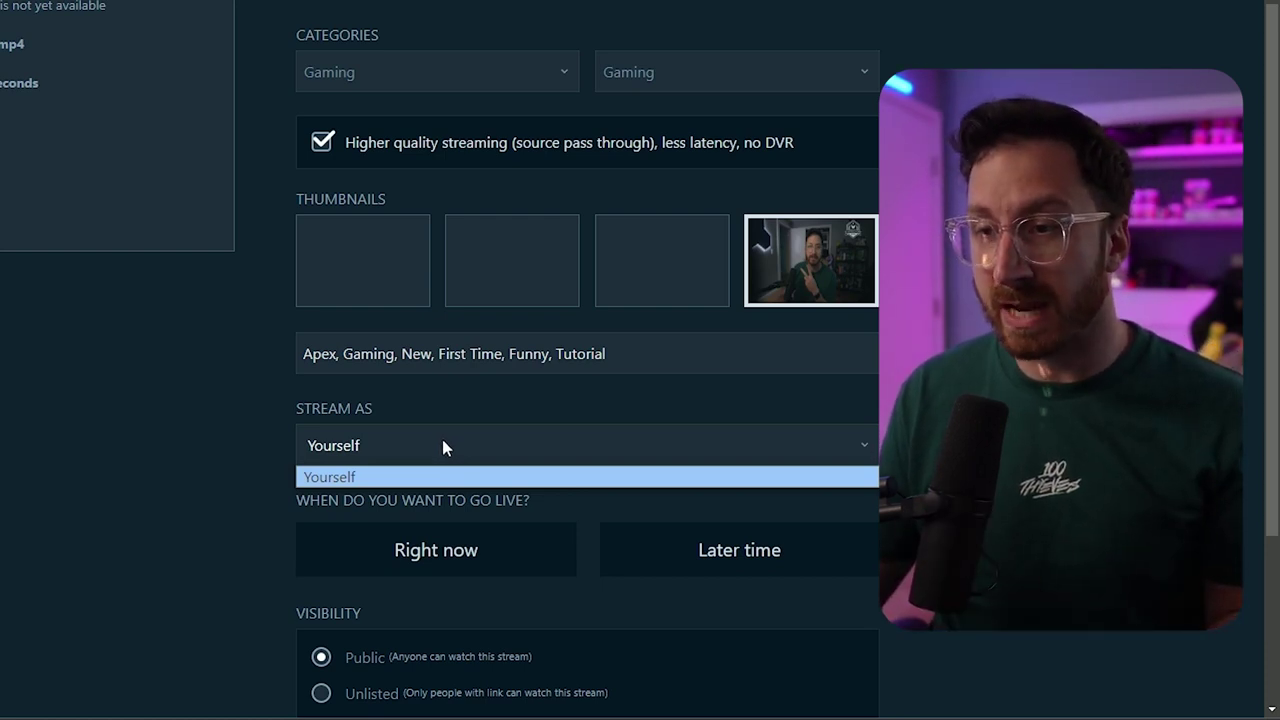
pyautogui.click(444, 439)
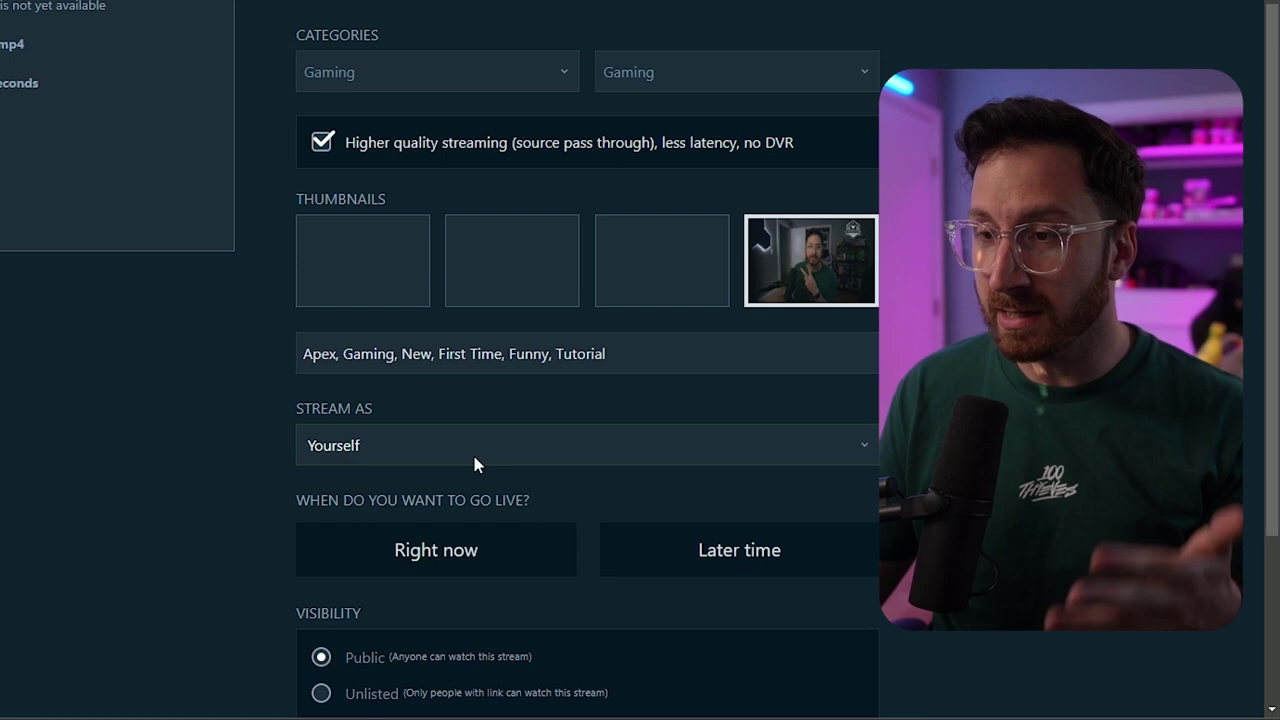
pyautogui.scroll(-2, 726, 563)
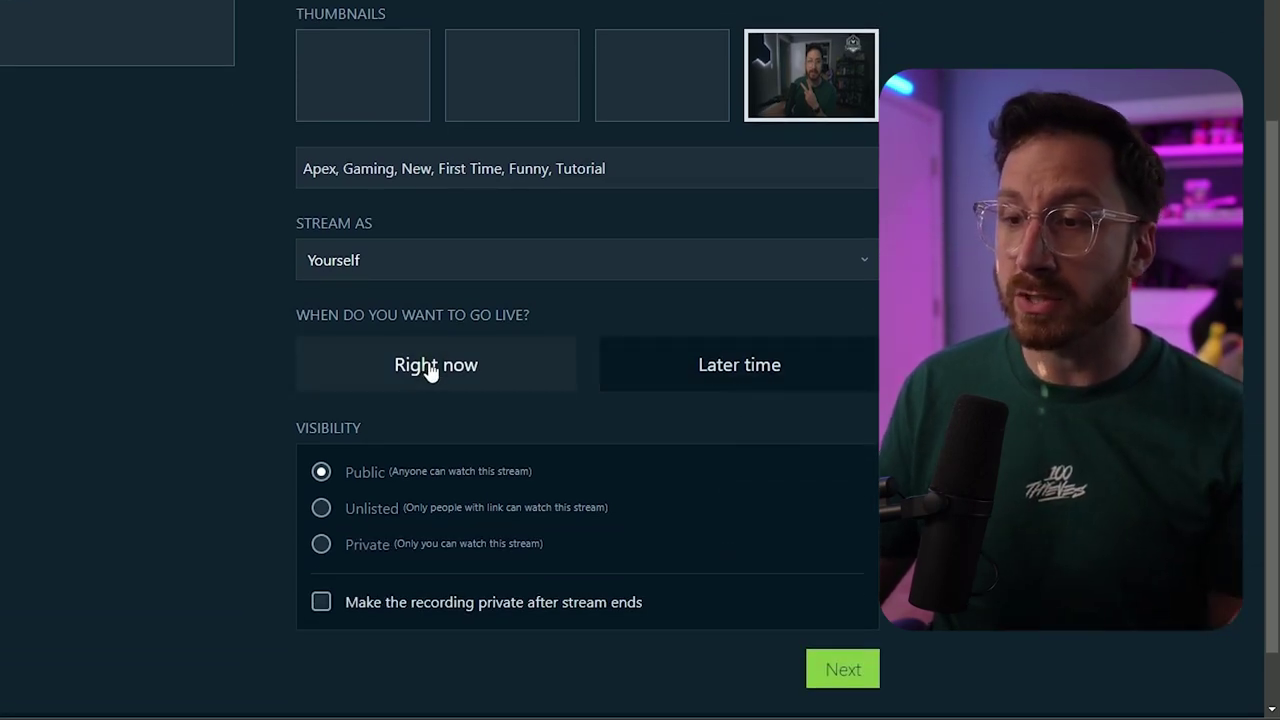
pyautogui.click(434, 369)
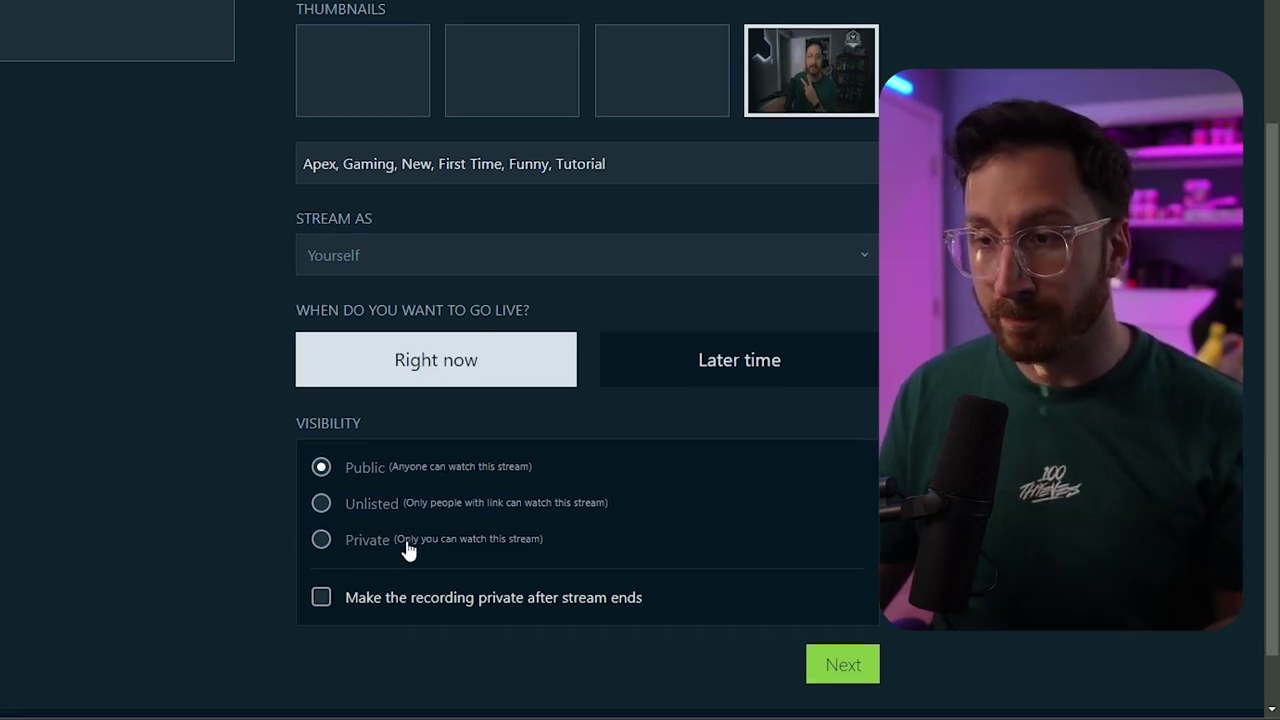
pyautogui.scroll(-2, 408, 548)
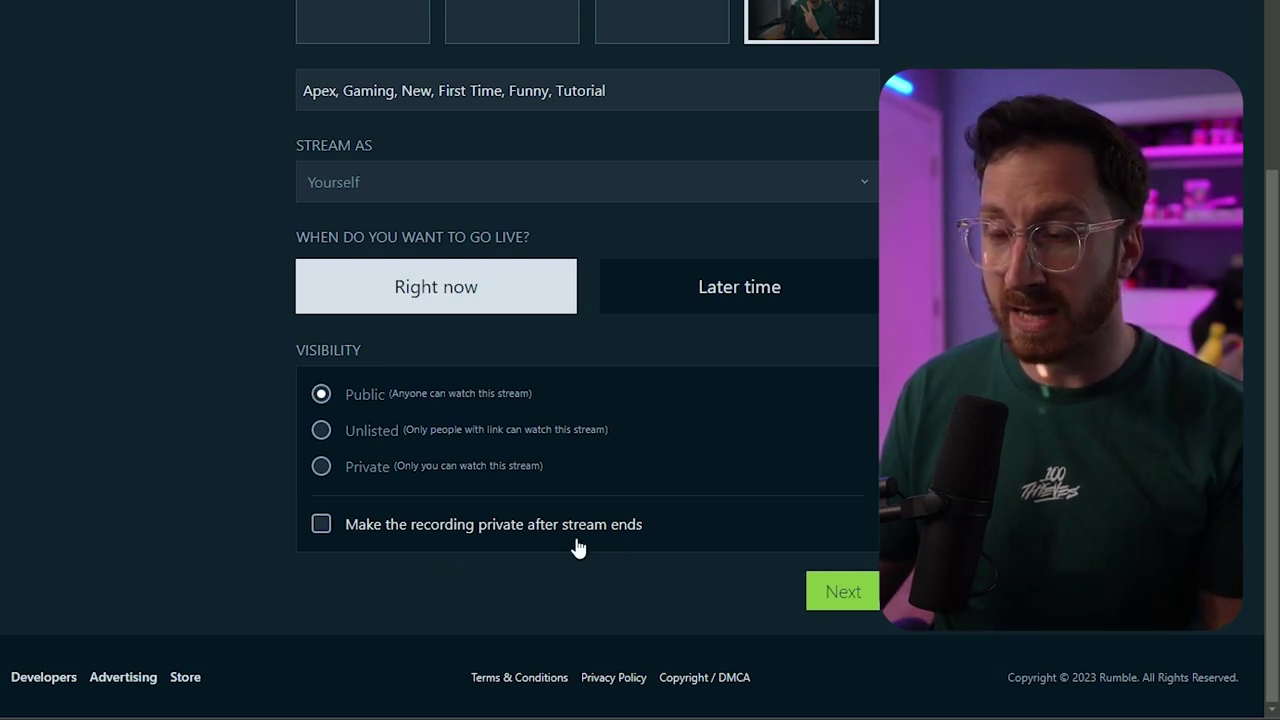
pyautogui.scroll(5, 596, 578)
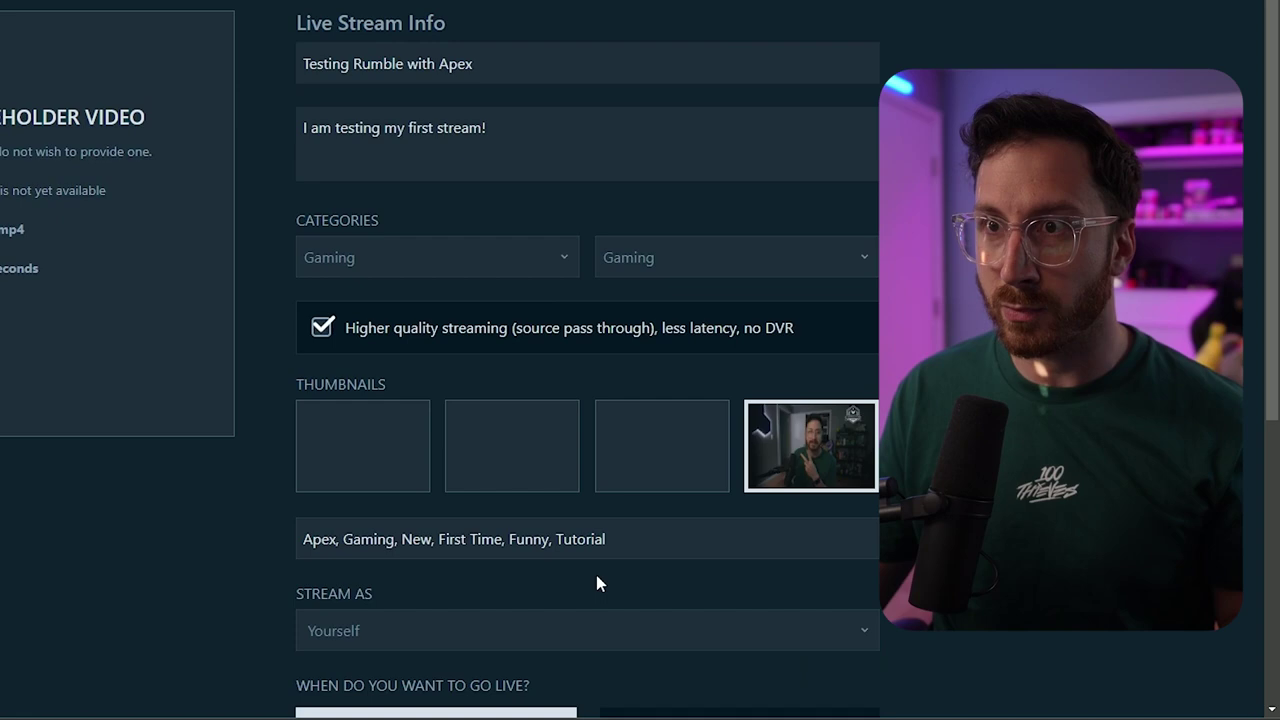
pyautogui.scroll(-5, 595, 574)
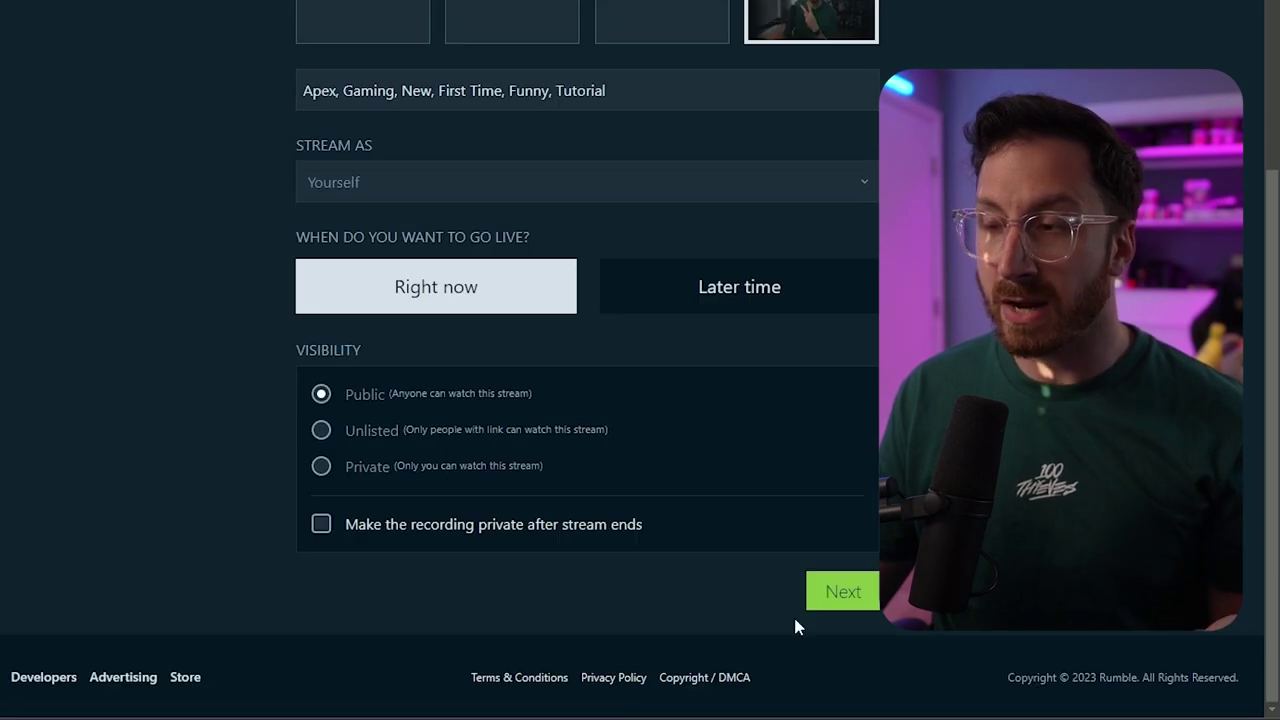
# Continue to licensing and tick the no-exclusive-agreement and terms-of-service boxes.
pyautogui.click(848, 600)
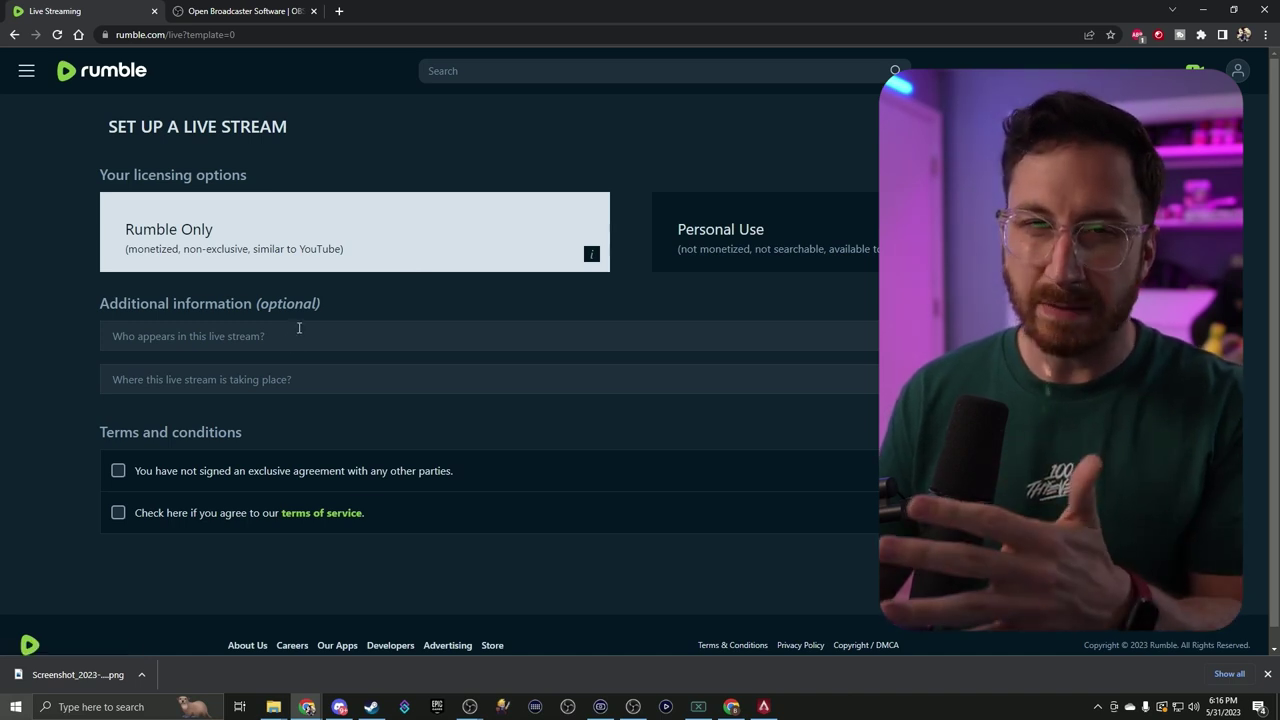
pyautogui.click(118, 471)
pyautogui.click(118, 512)
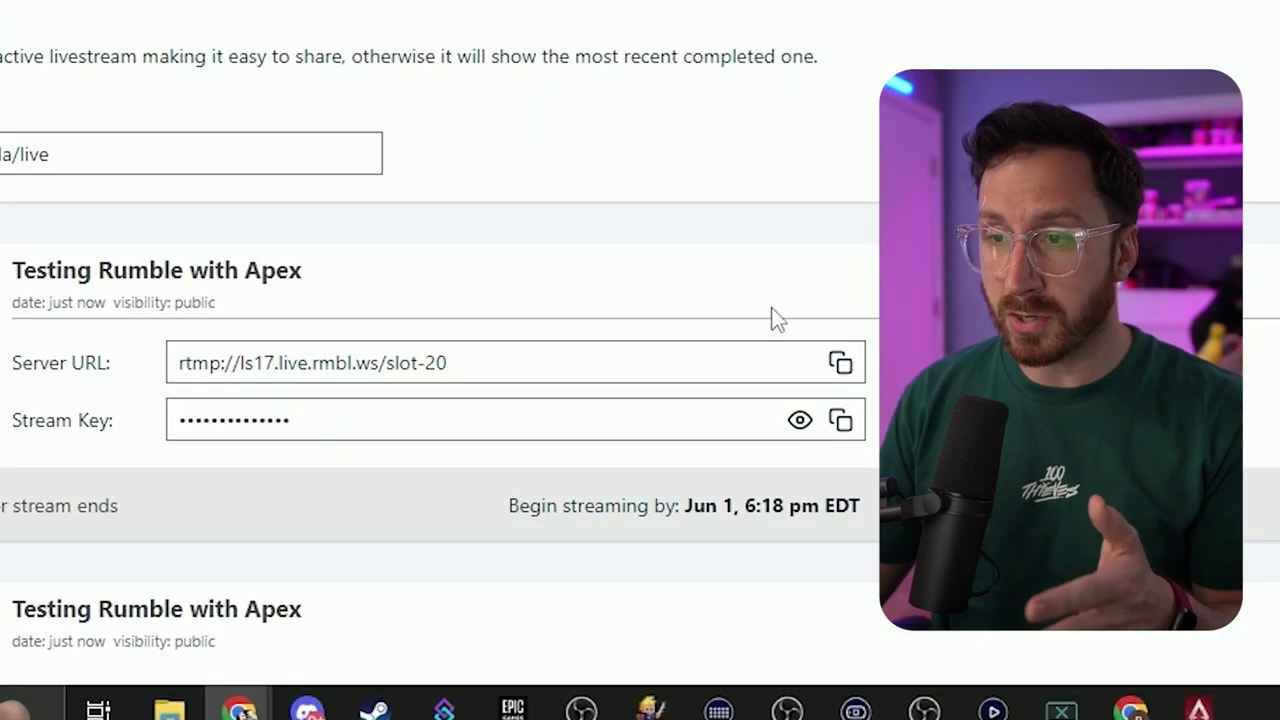
# Copy the Server URL of the 'Testing Rumble with Apex' livestream.
pyautogui.click(840, 364)
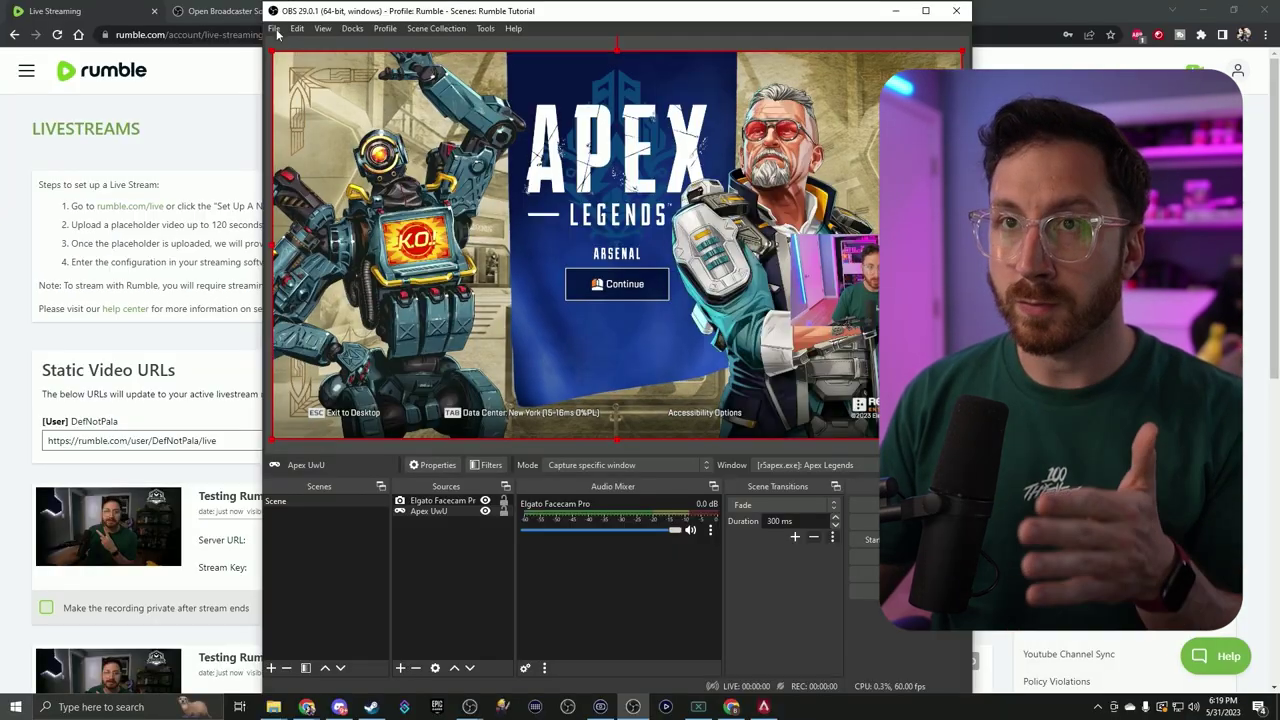
# Paste the Rumble server URL rtmp://ls17.live.rmbl.ws/slot-20 into OBS's Stream settings.
pyautogui.click(122, 56)
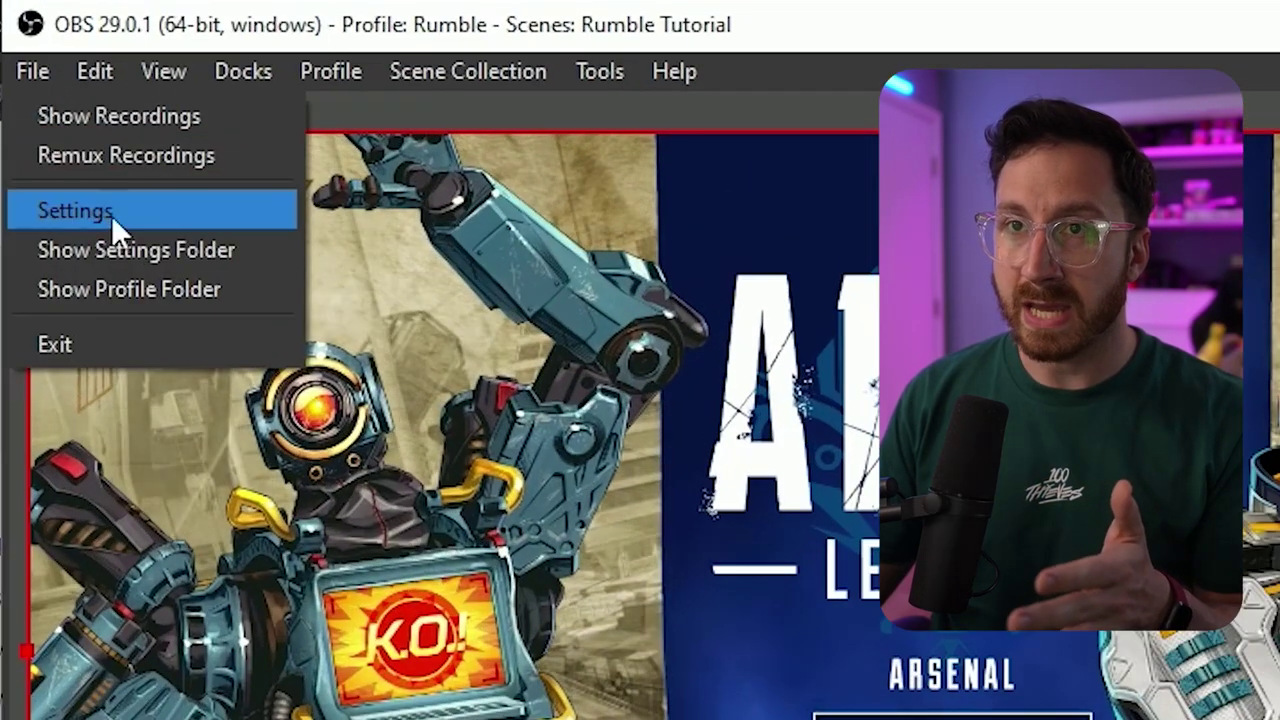
pyautogui.click(111, 215)
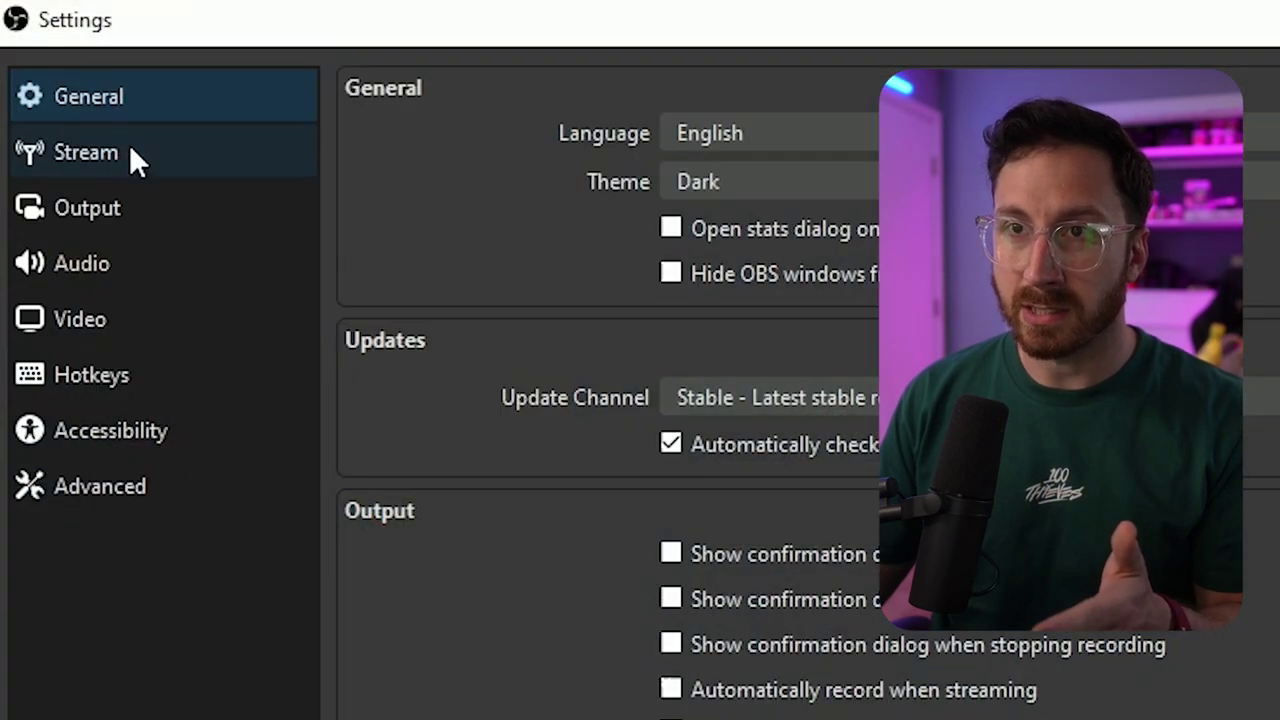
pyautogui.click(150, 160)
pyautogui.click(345, 145)
pyautogui.hotkey('ctrl', 'v')
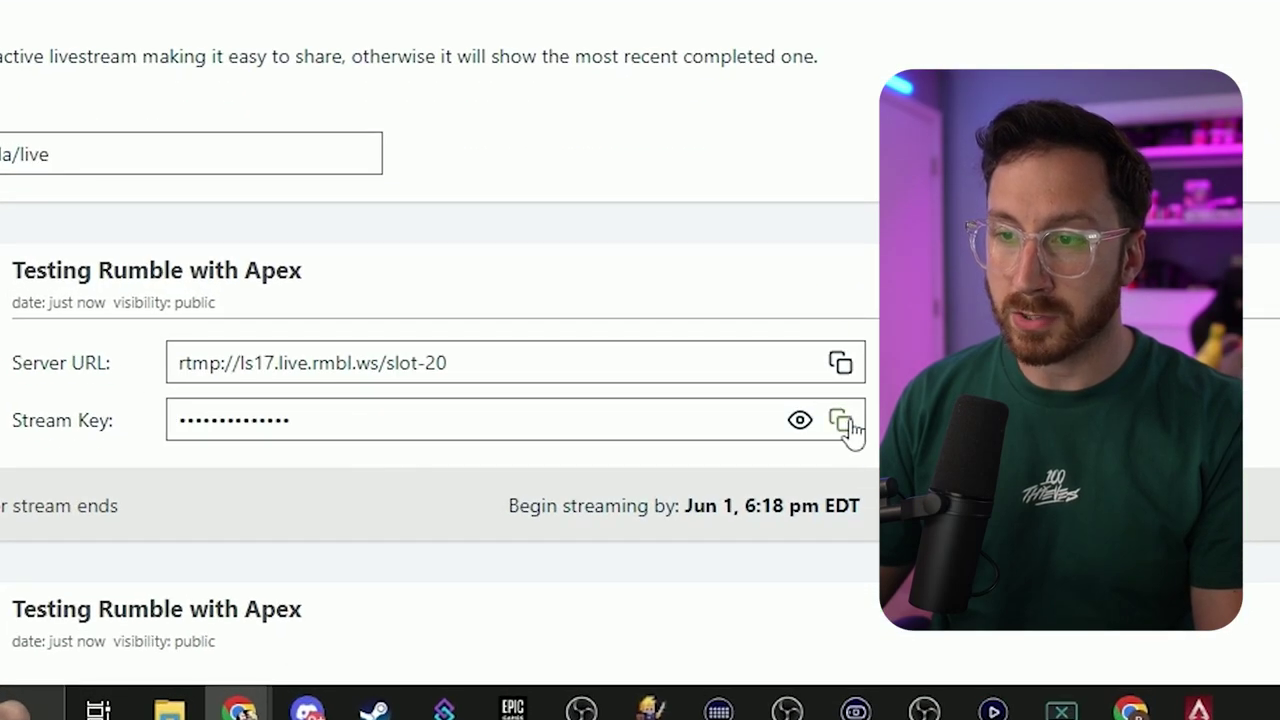
# Copy Rumble's stream key into OBS, save the settings, and start streaming.
pyautogui.click(841, 421)
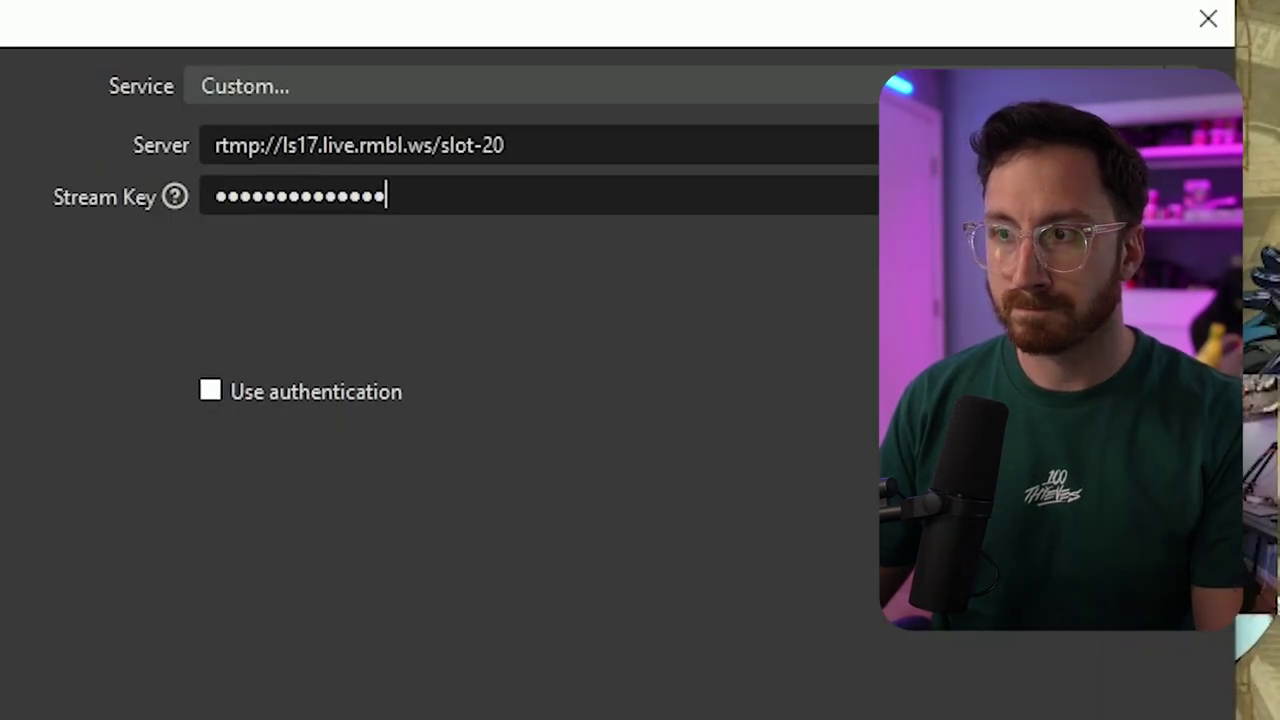
pyautogui.click(722, 665)
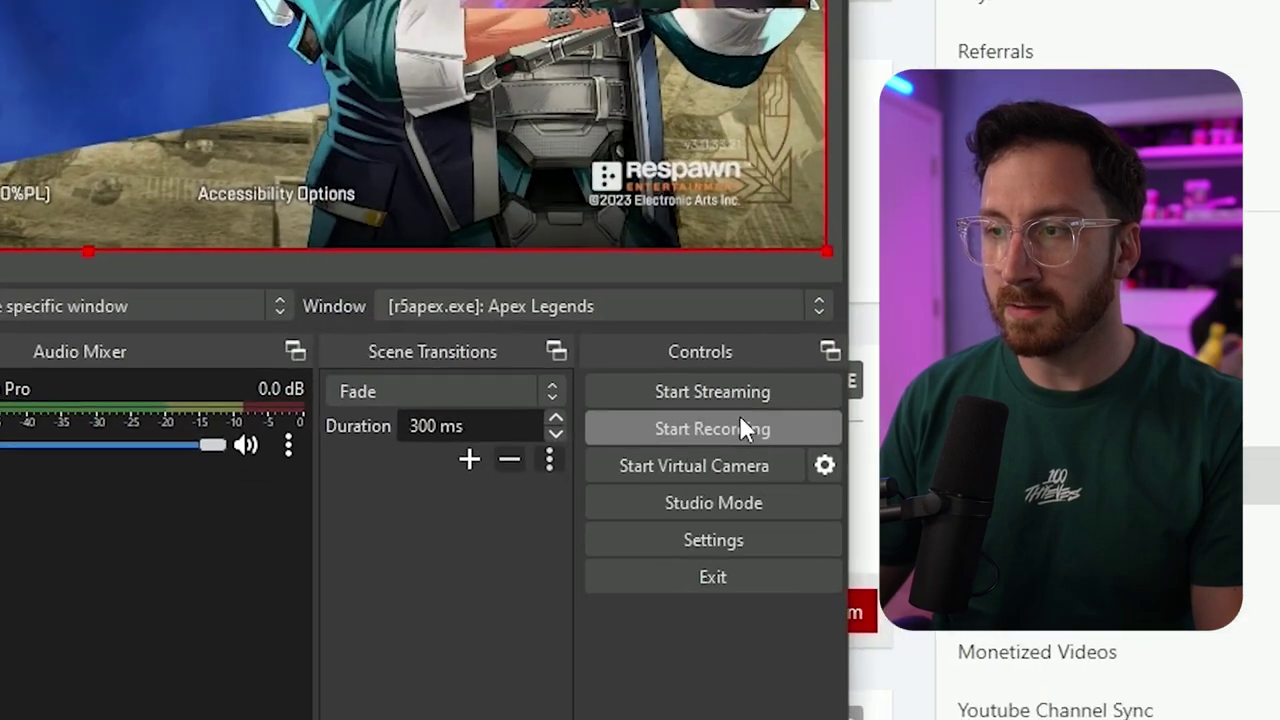
pyautogui.click(750, 394)
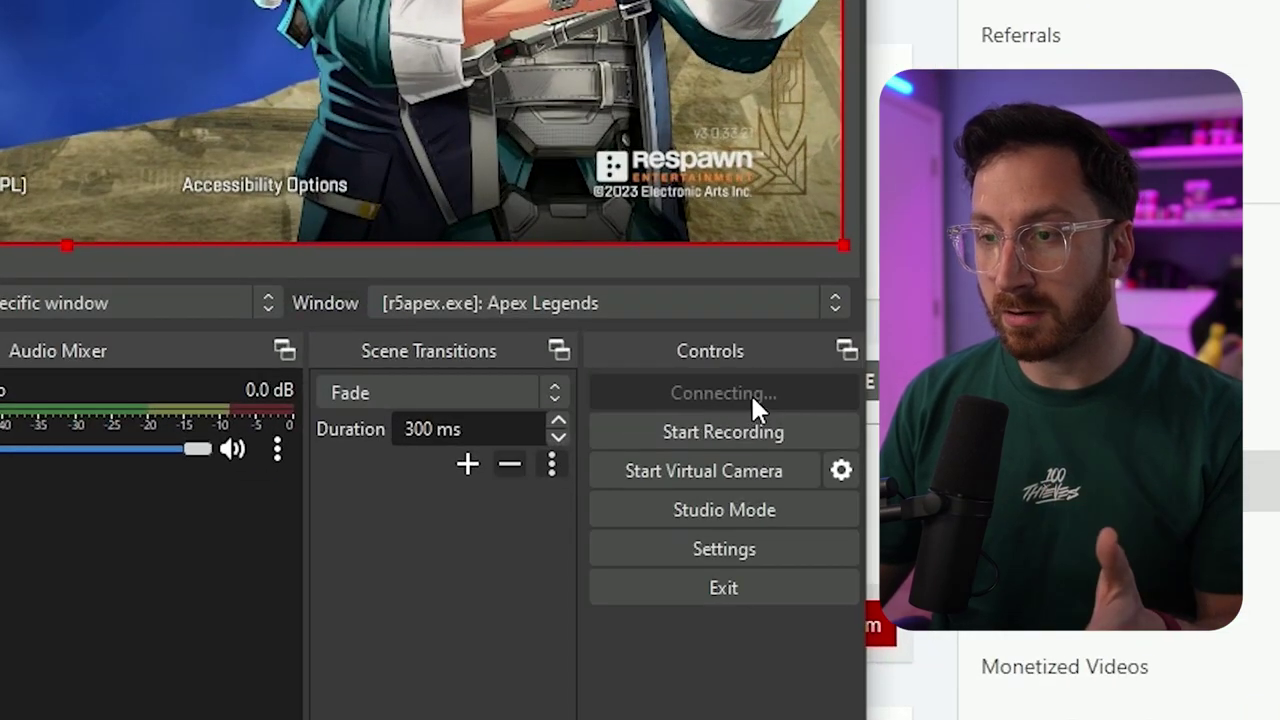